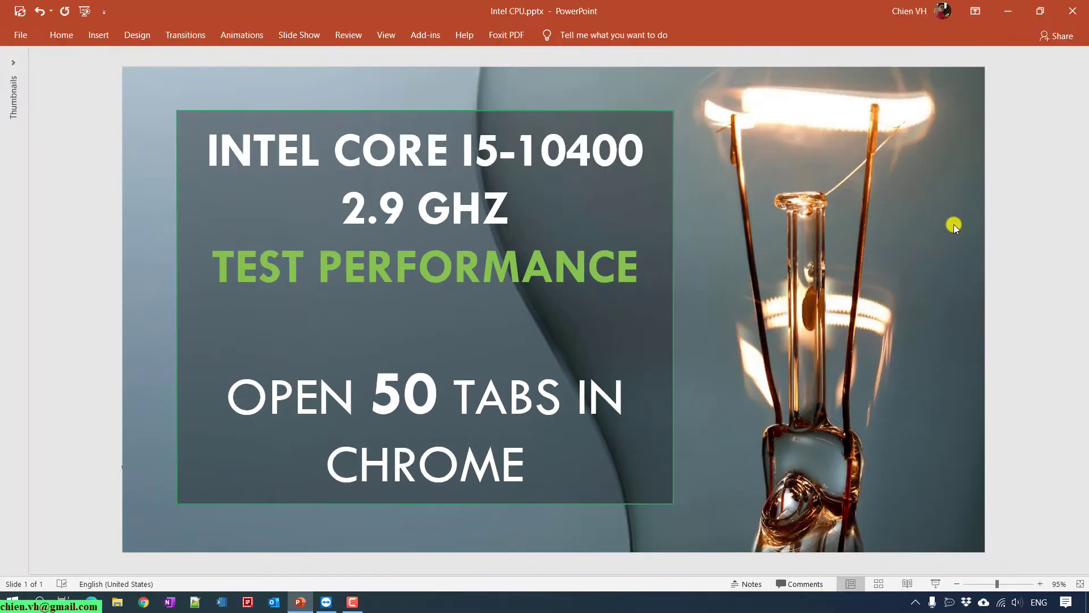
Bring the remote desktop up to full screen
click(1008, 18)
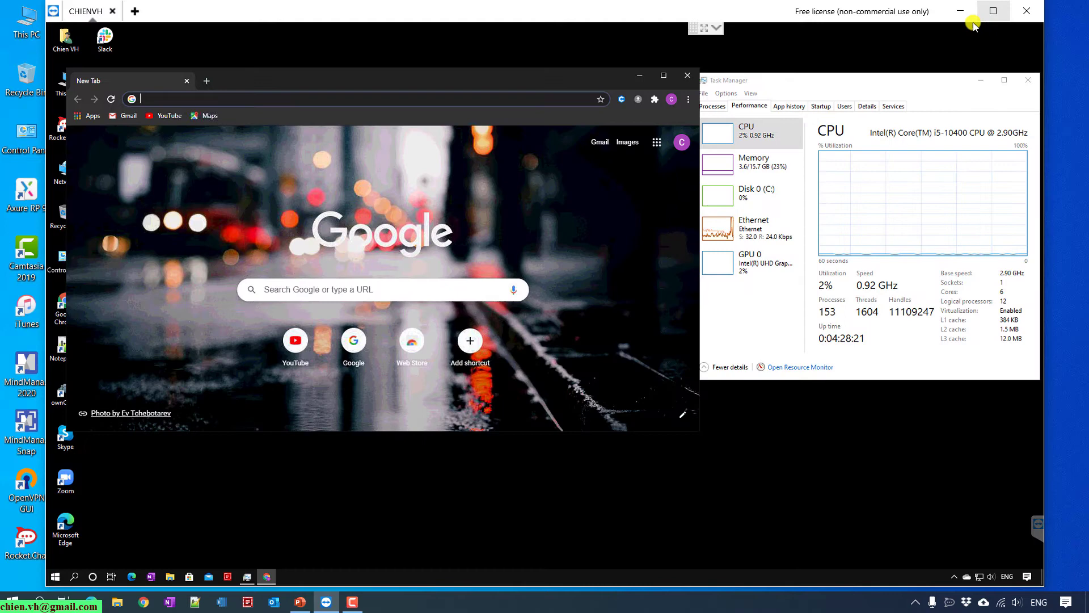
double_click(655, 11)
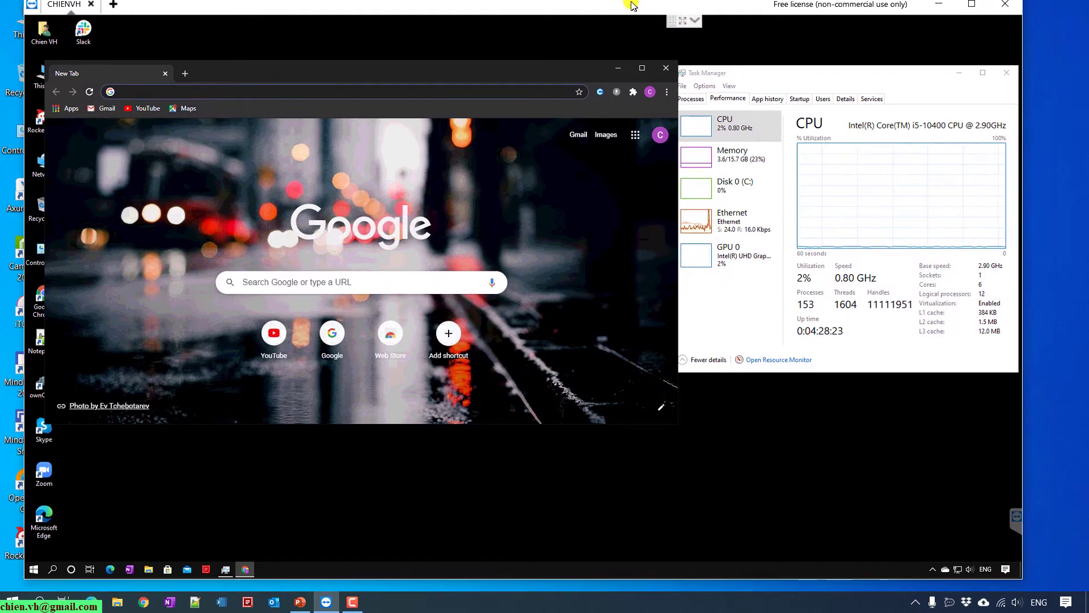
click(694, 28)
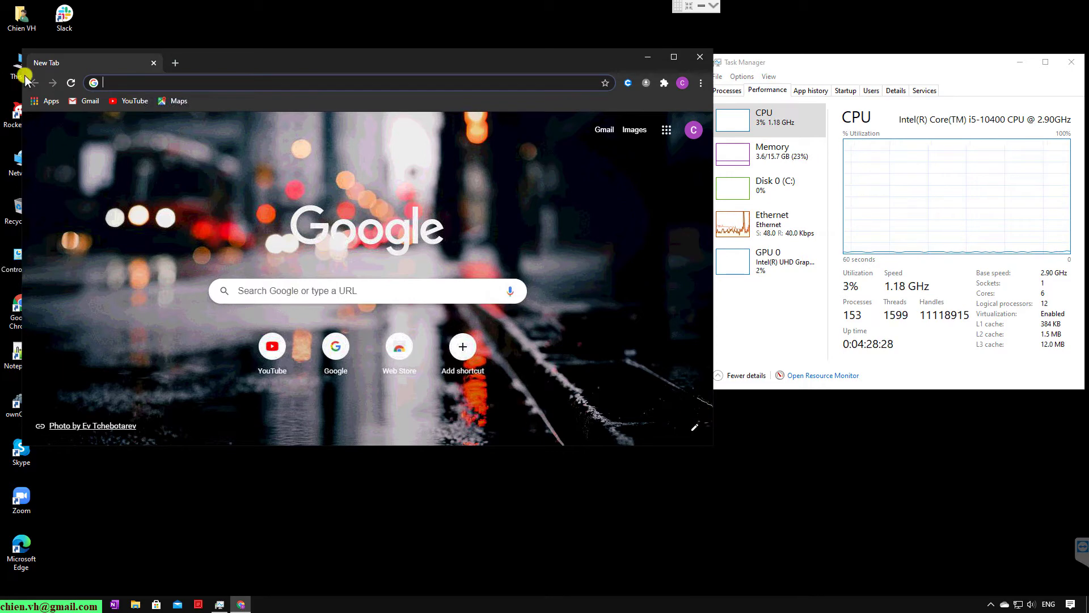
Move Chrome aside and open This PC's Properties to view the system specs
drag(213, 61, 284, 61)
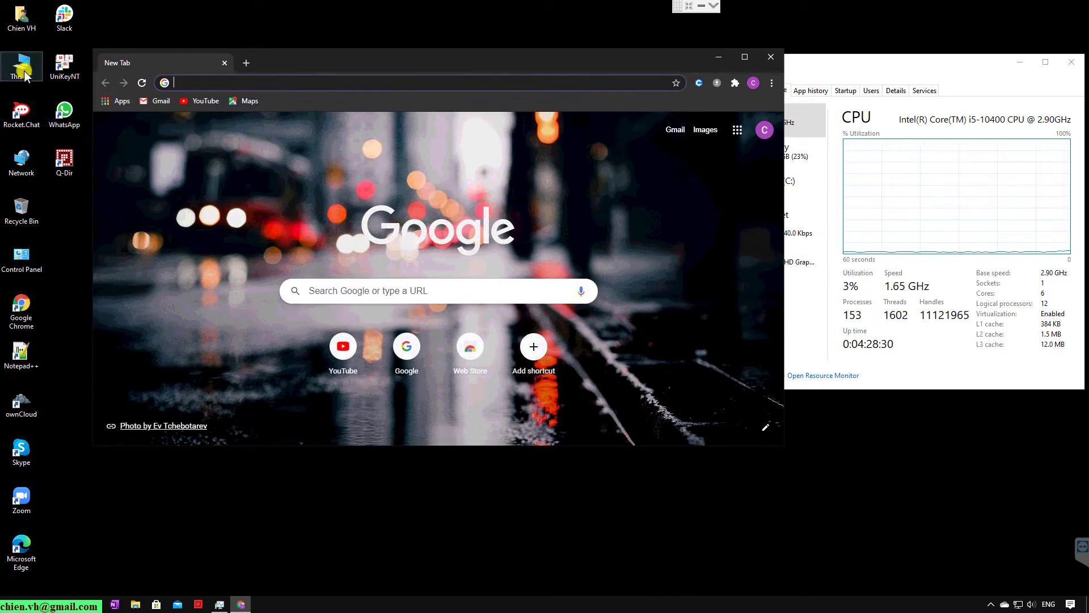
right_click(24, 72)
click(89, 203)
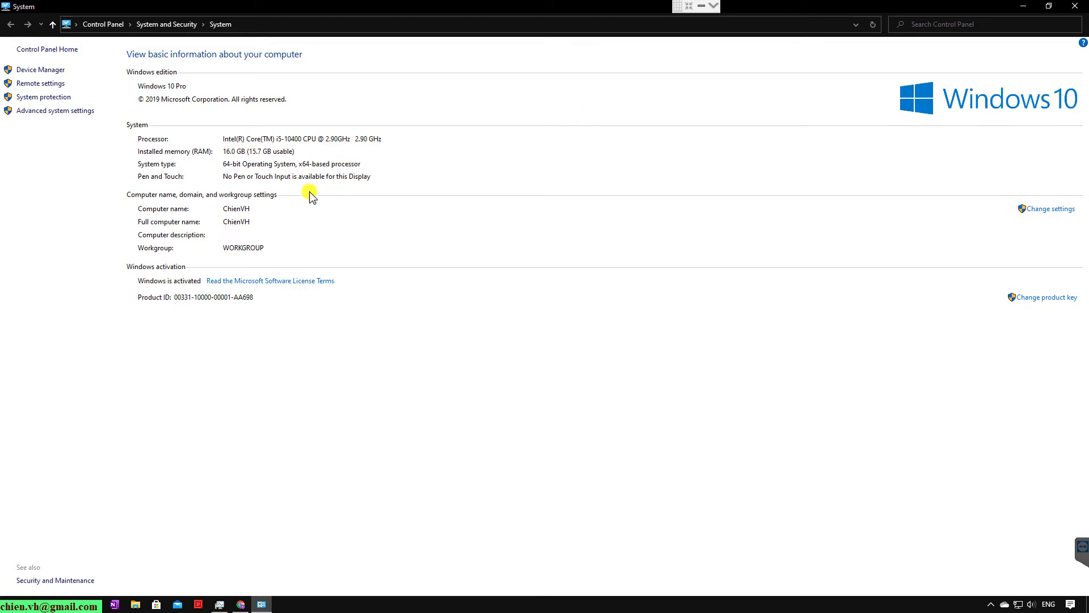
Close the System window, move Chrome up-left beside Task Manager, and open Chrome's menu
click(1079, 7)
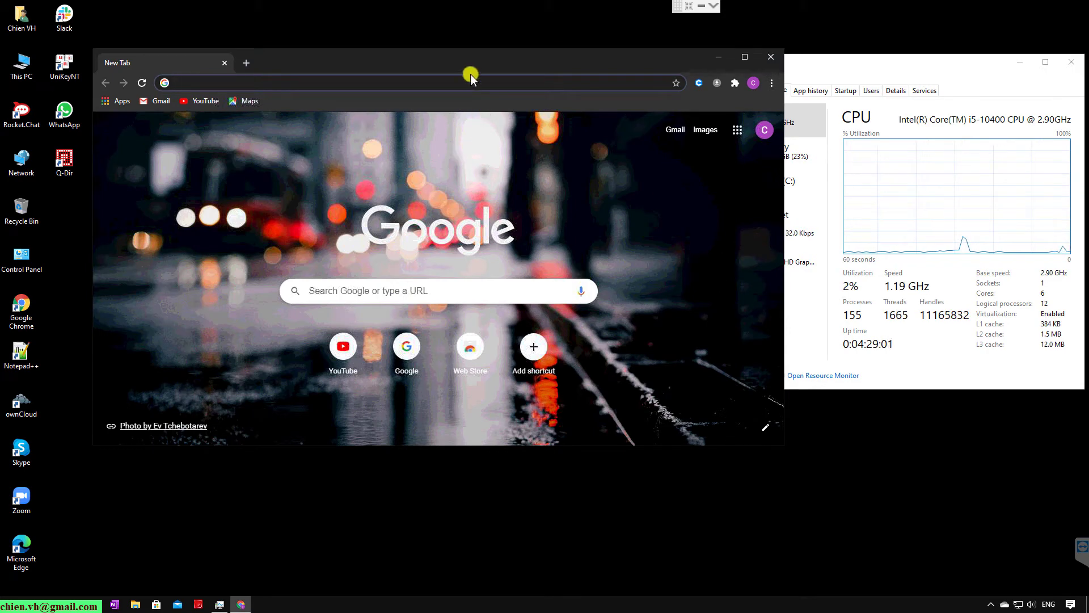
drag(470, 59, 400, 51)
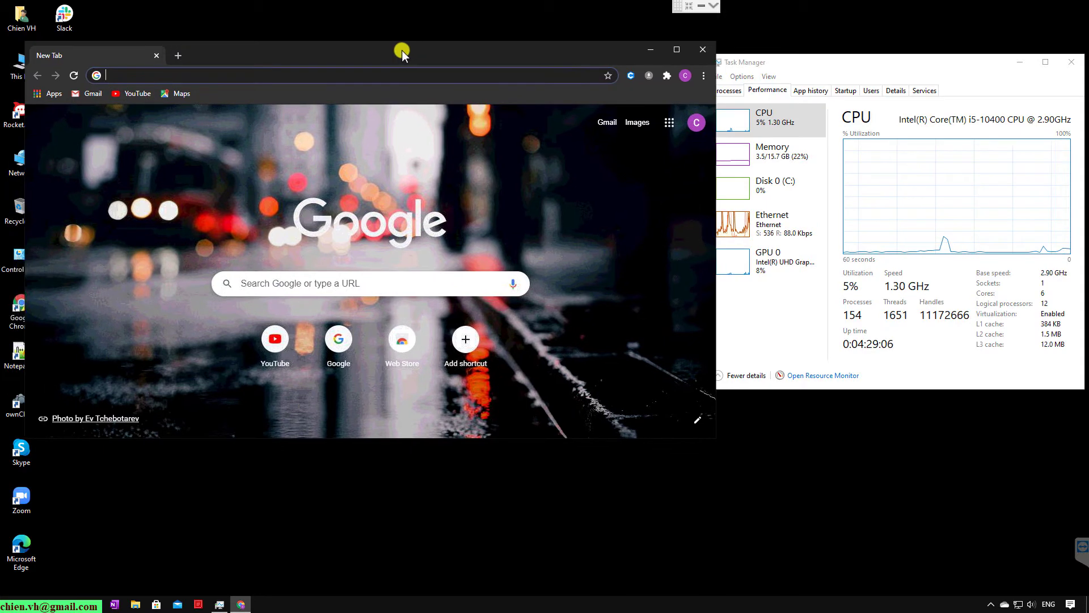
click(703, 75)
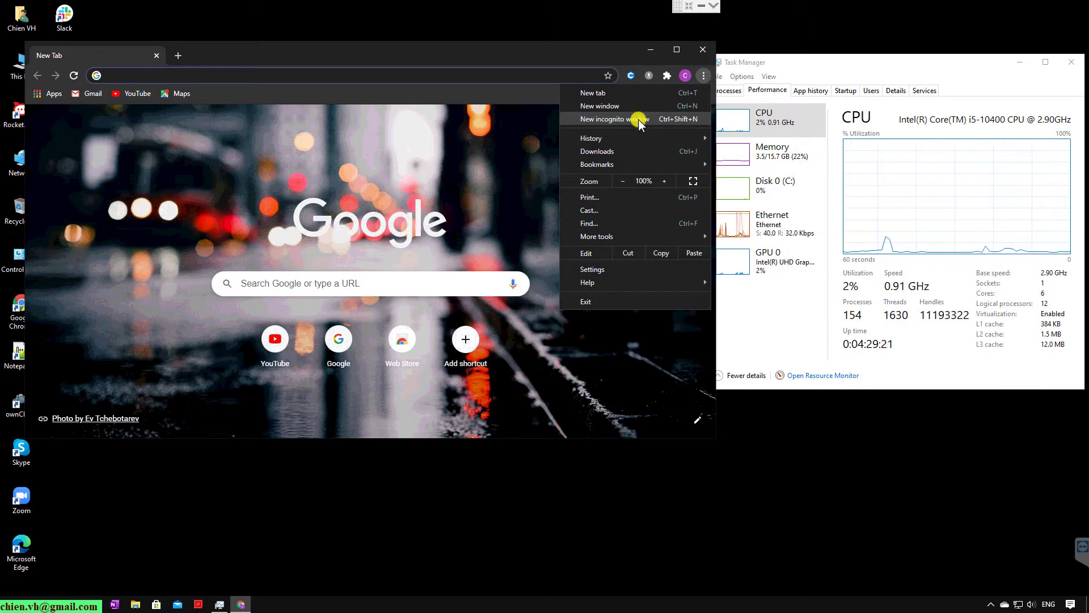
Open an incognito window, close the regular Chrome window, and nudge the incognito window higher
click(639, 120)
key(ctrl+shift+n)
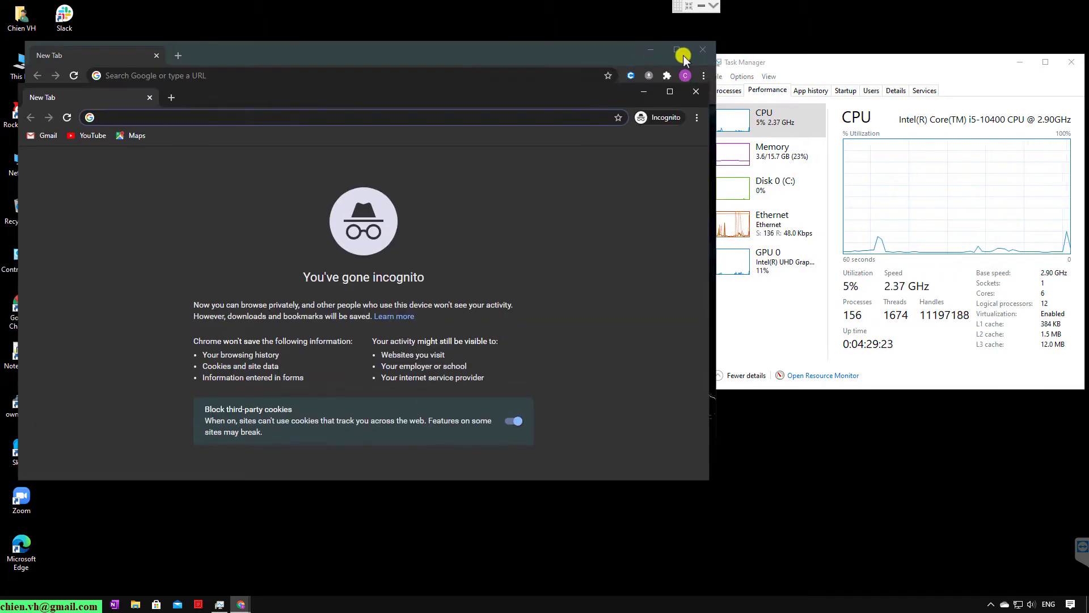
click(708, 55)
drag(478, 75, 474, 46)
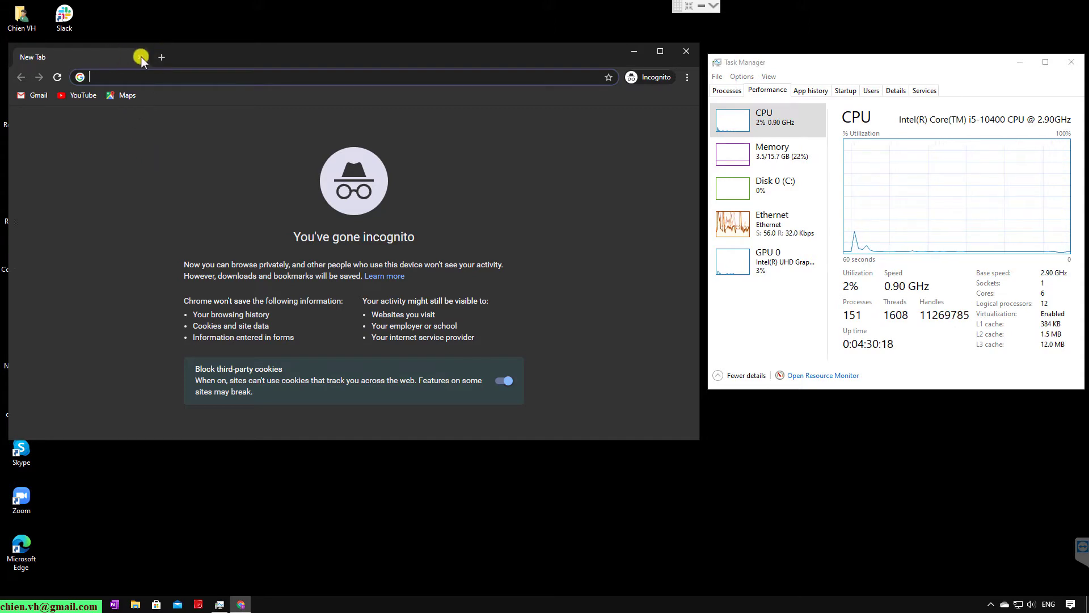
Add about thirty-four blank incognito tabs with the New tab button, heading toward fifty
click(161, 57)
click(296, 58)
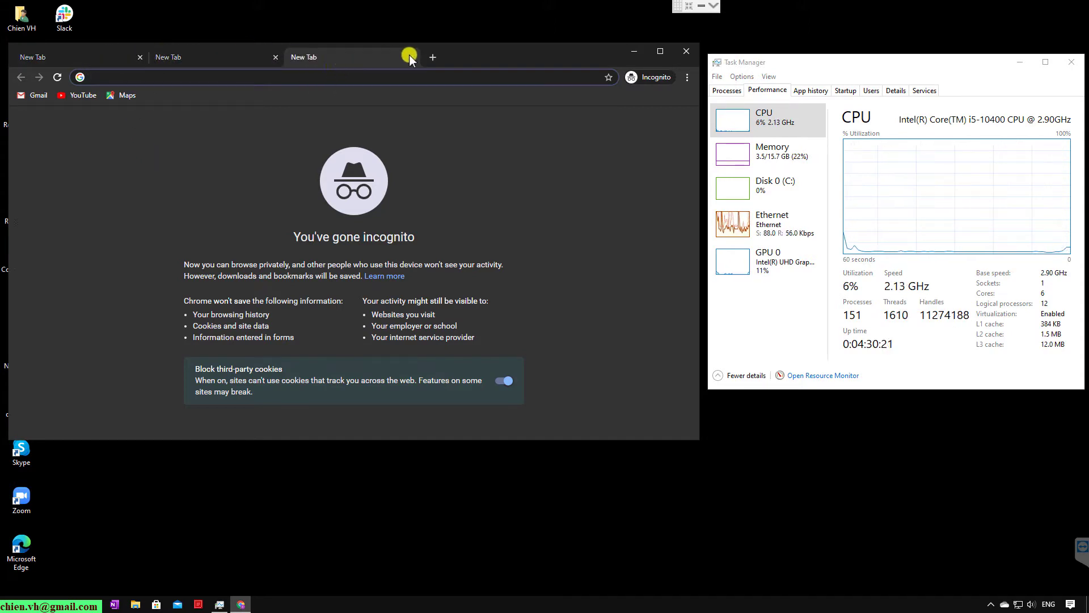
click(437, 59)
click(561, 56)
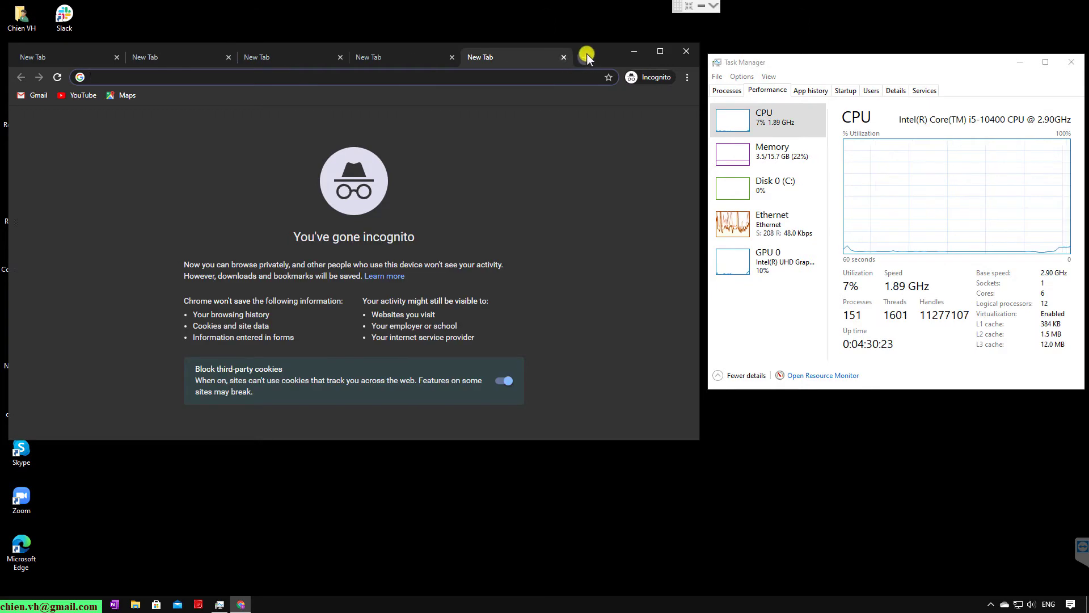
click(589, 57)
click(588, 56)
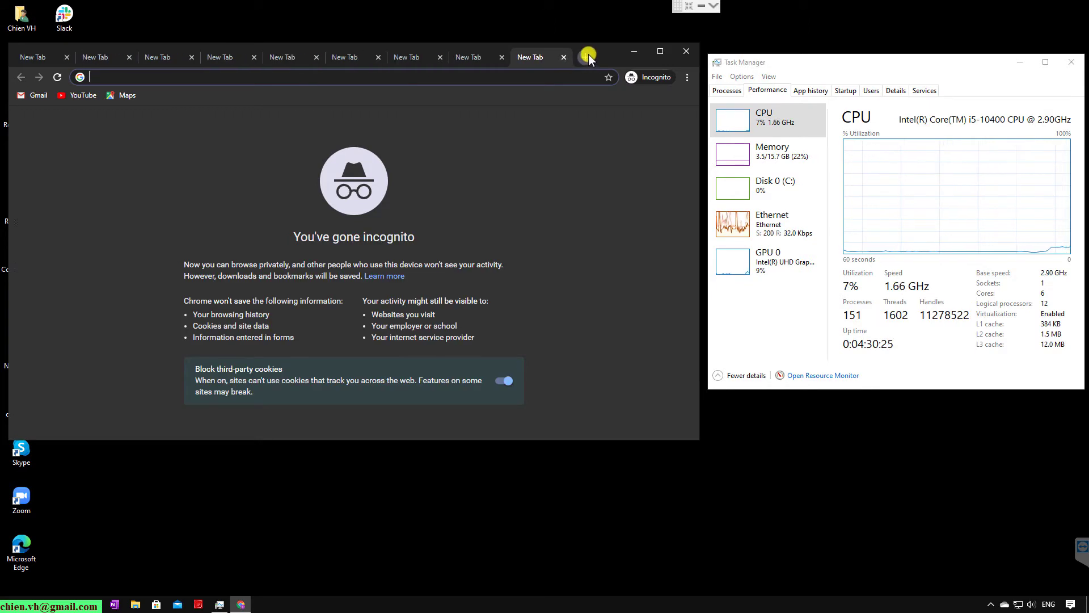
click(590, 54)
click(590, 59)
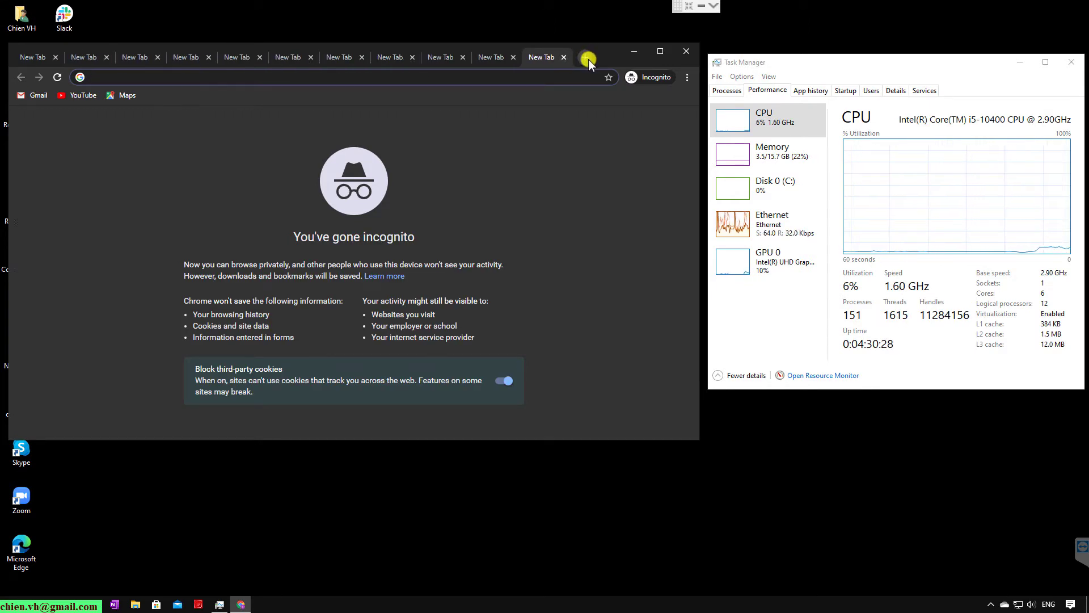
click(589, 60)
click(586, 53)
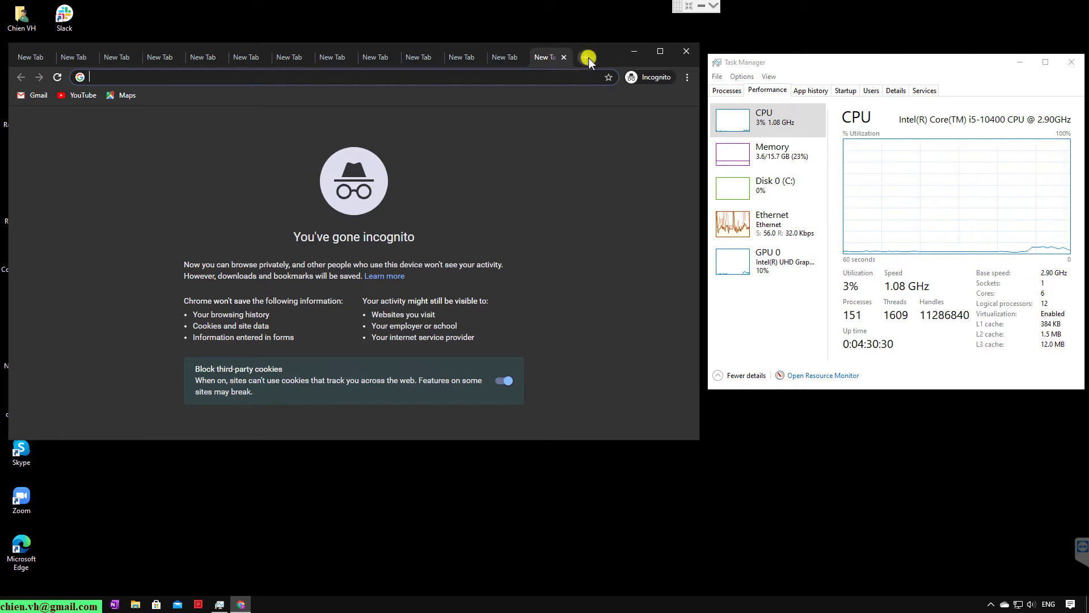
click(587, 59)
click(584, 58)
click(584, 58)
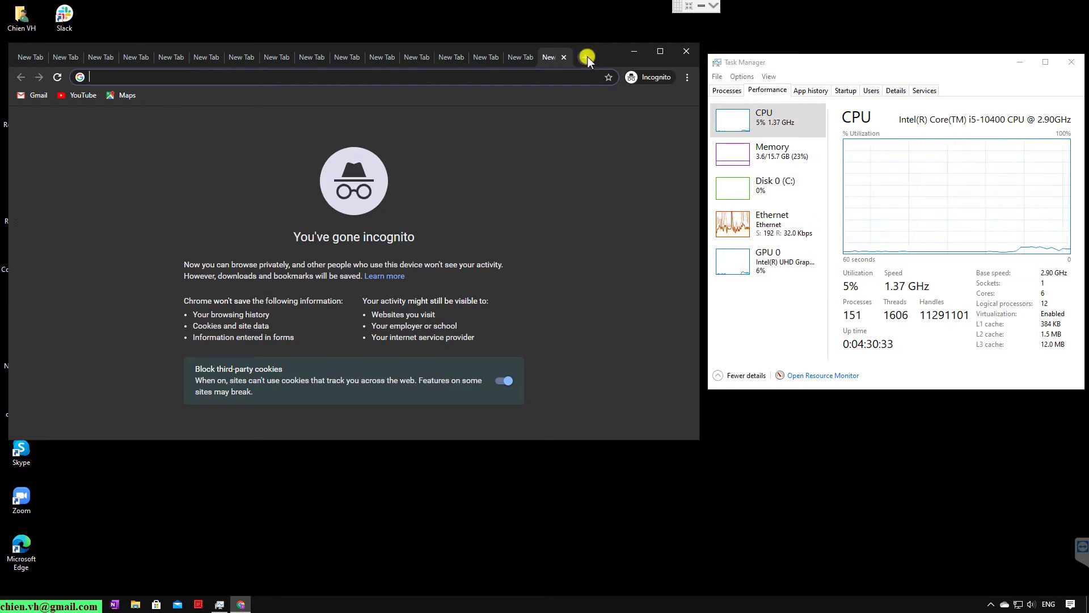
click(588, 57)
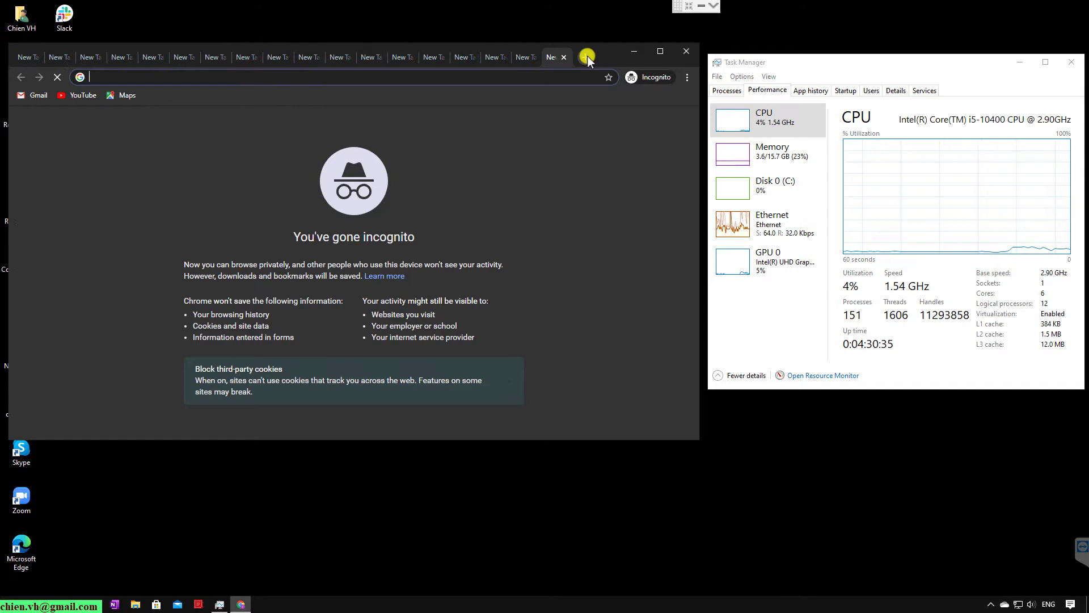
click(589, 57)
click(588, 57)
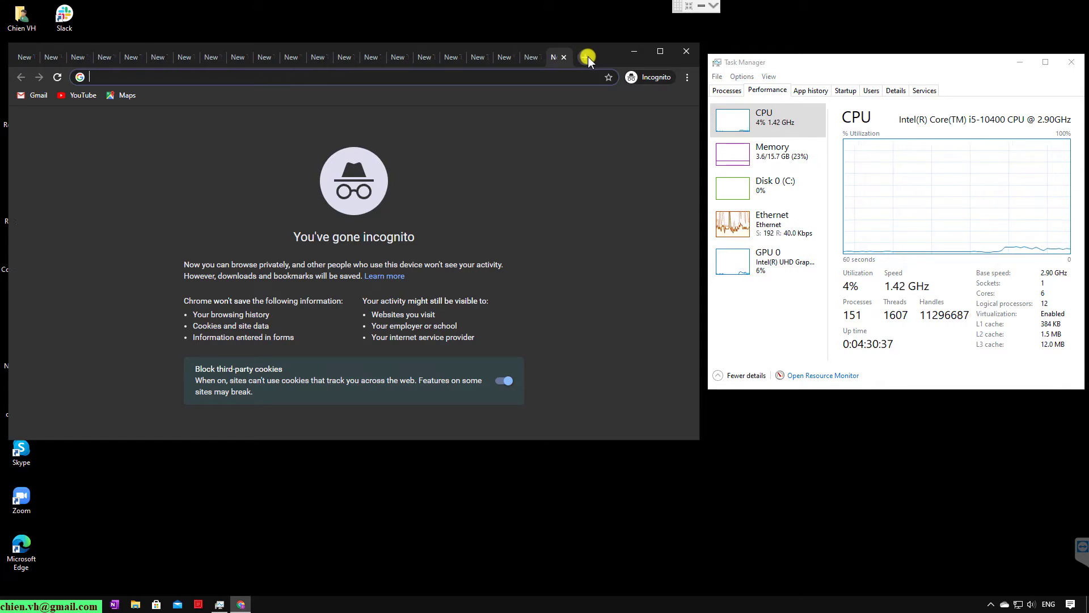
click(588, 57)
click(588, 56)
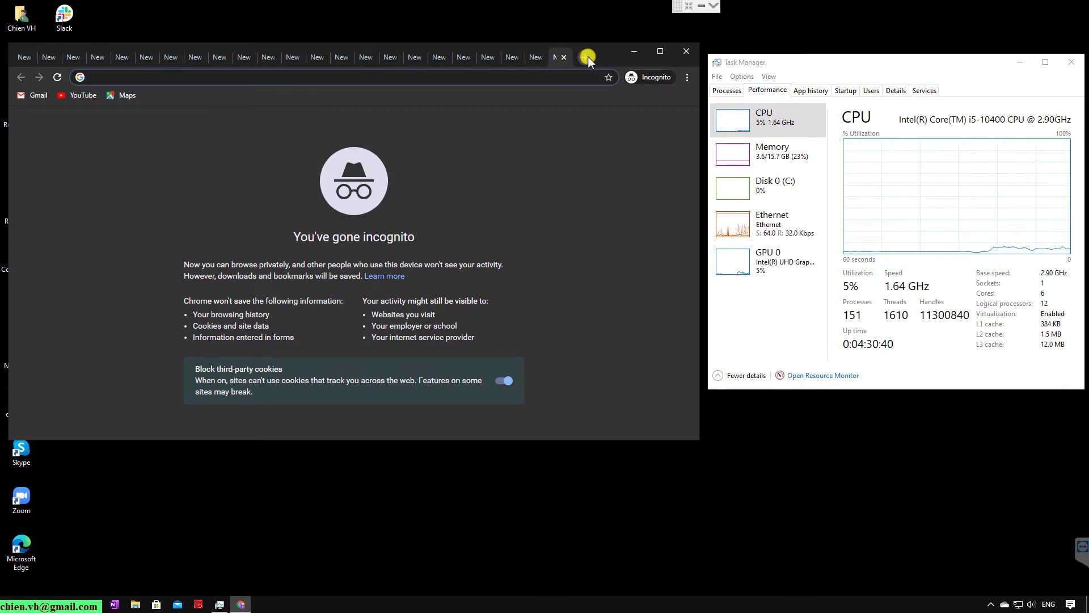
click(587, 56)
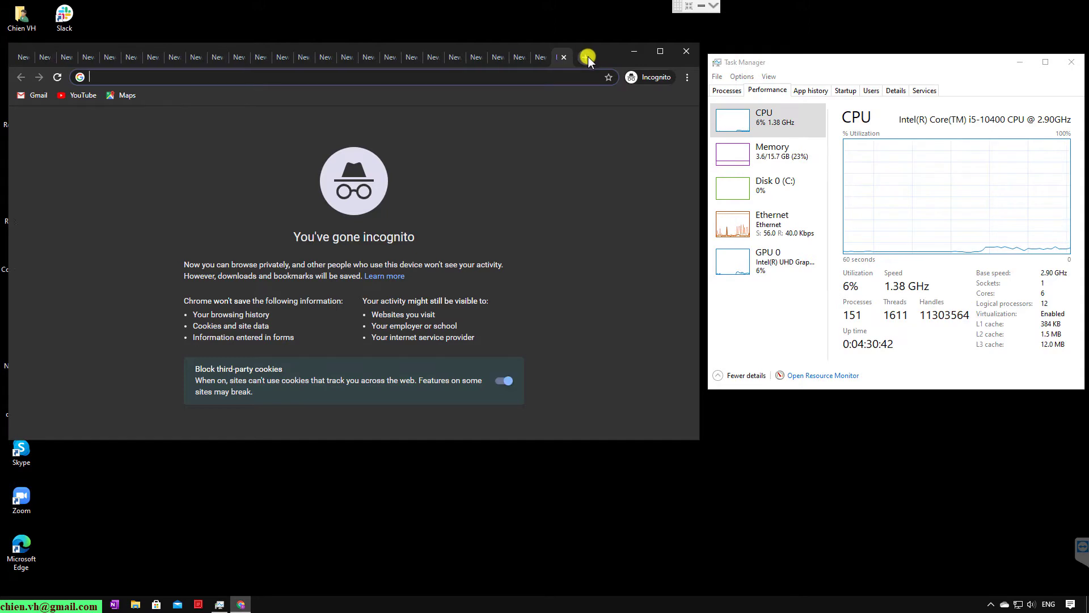
click(588, 57)
click(590, 58)
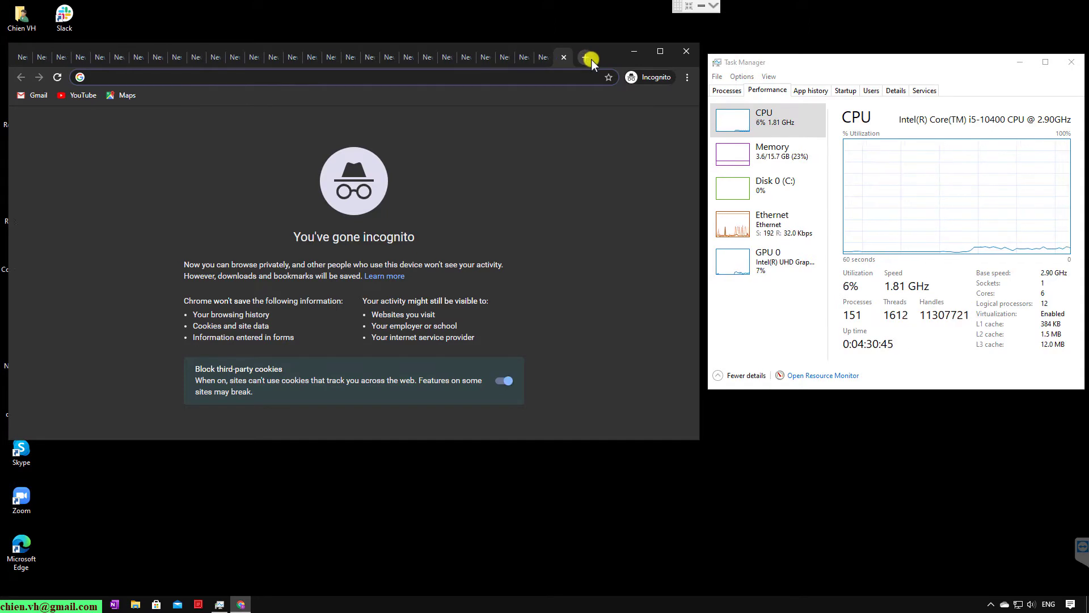
click(588, 59)
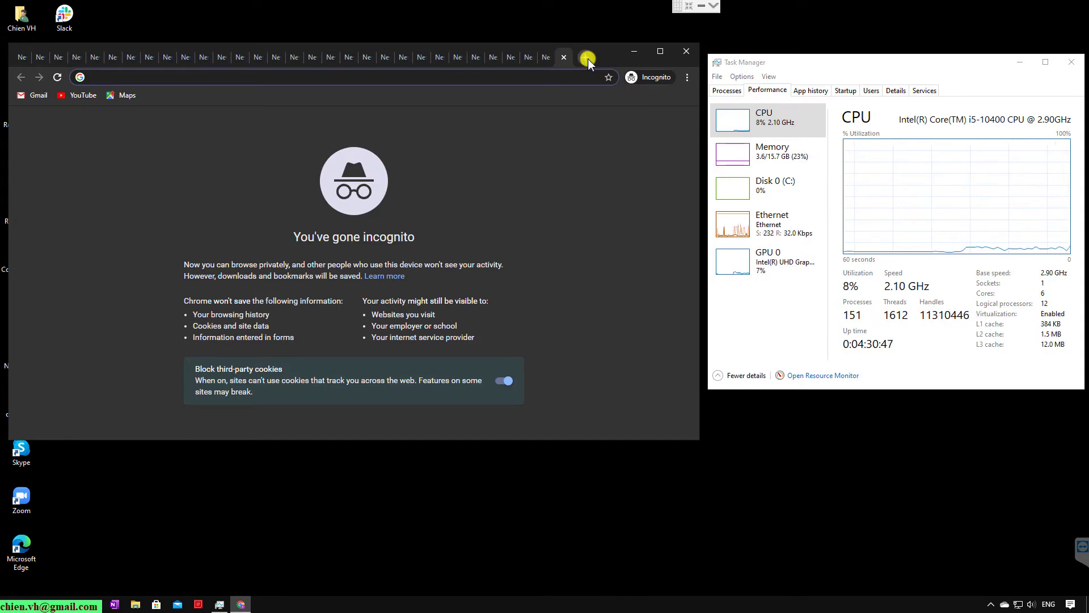
click(587, 58)
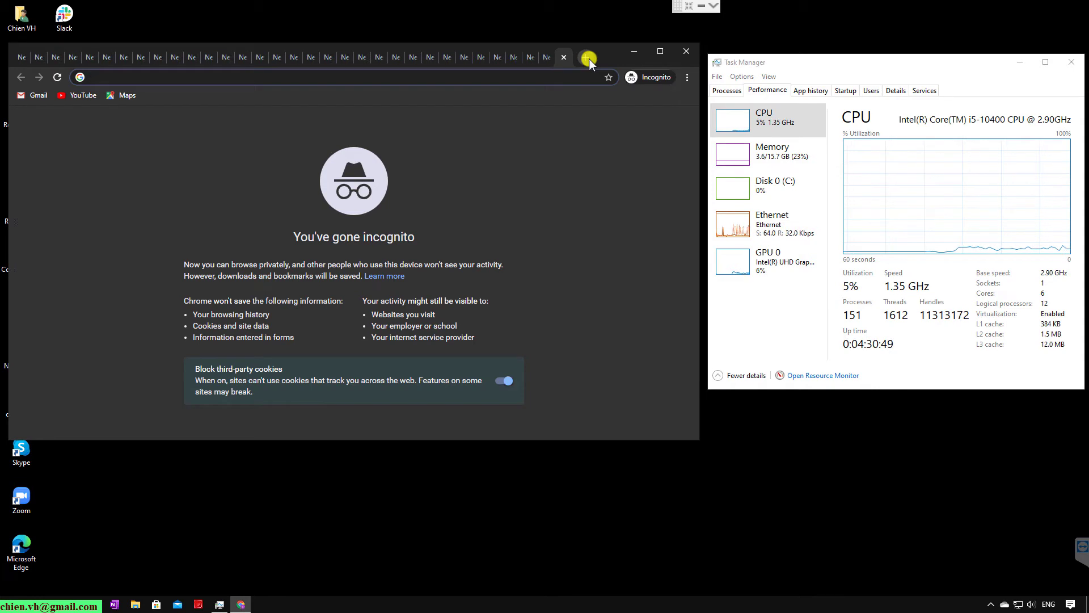
click(589, 59)
click(584, 57)
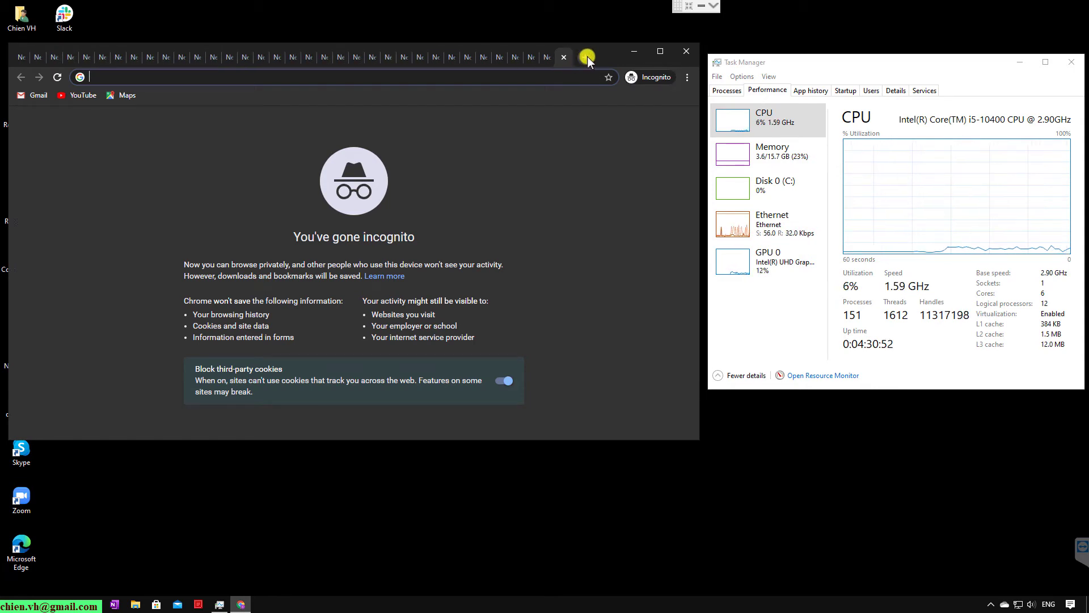
click(587, 57)
click(588, 60)
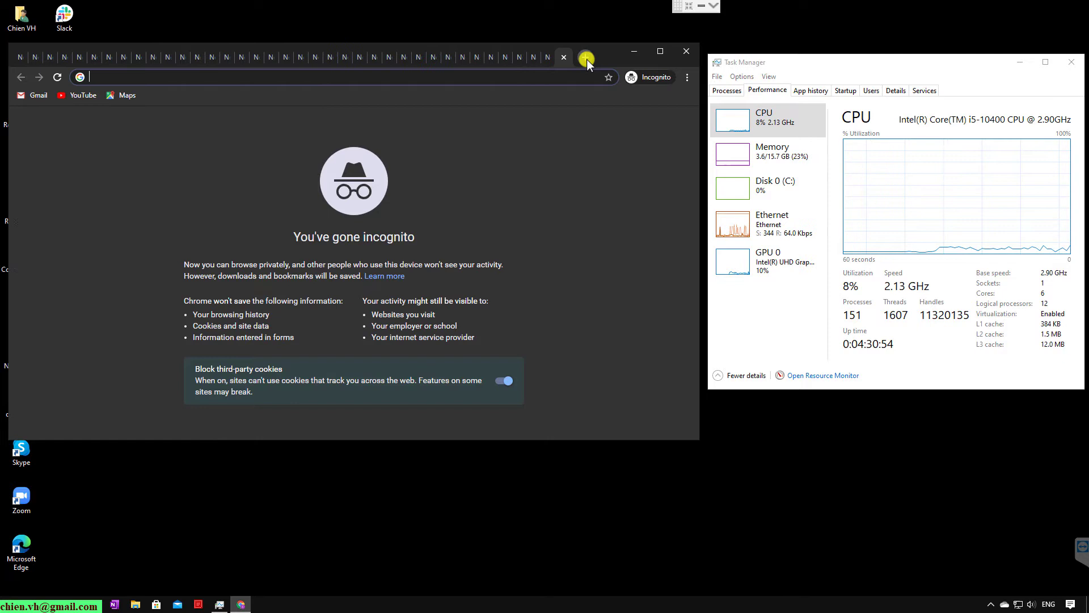
click(587, 59)
click(586, 59)
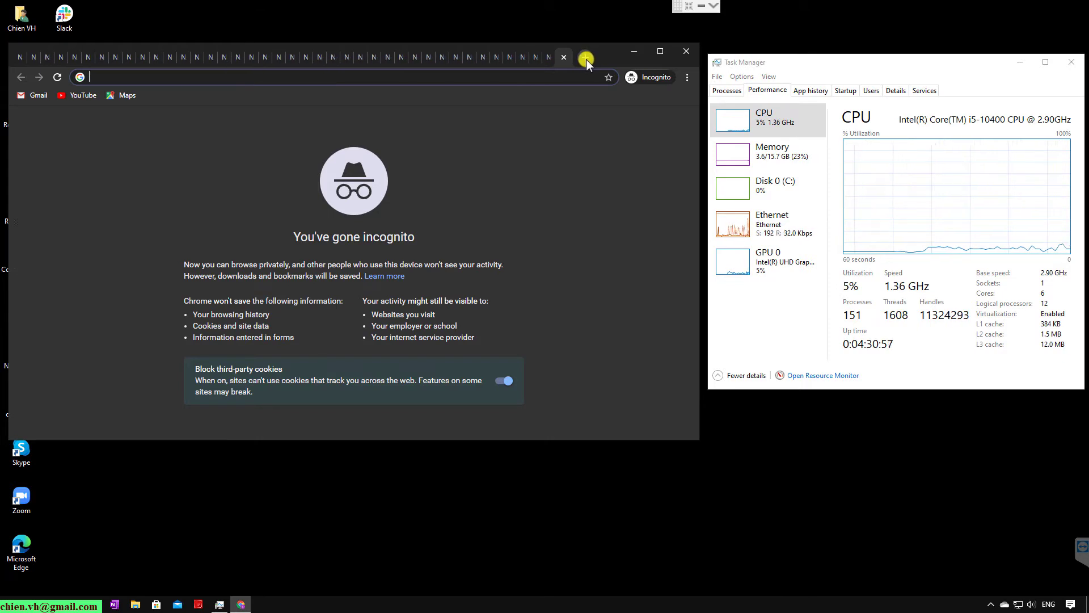
click(586, 59)
click(587, 59)
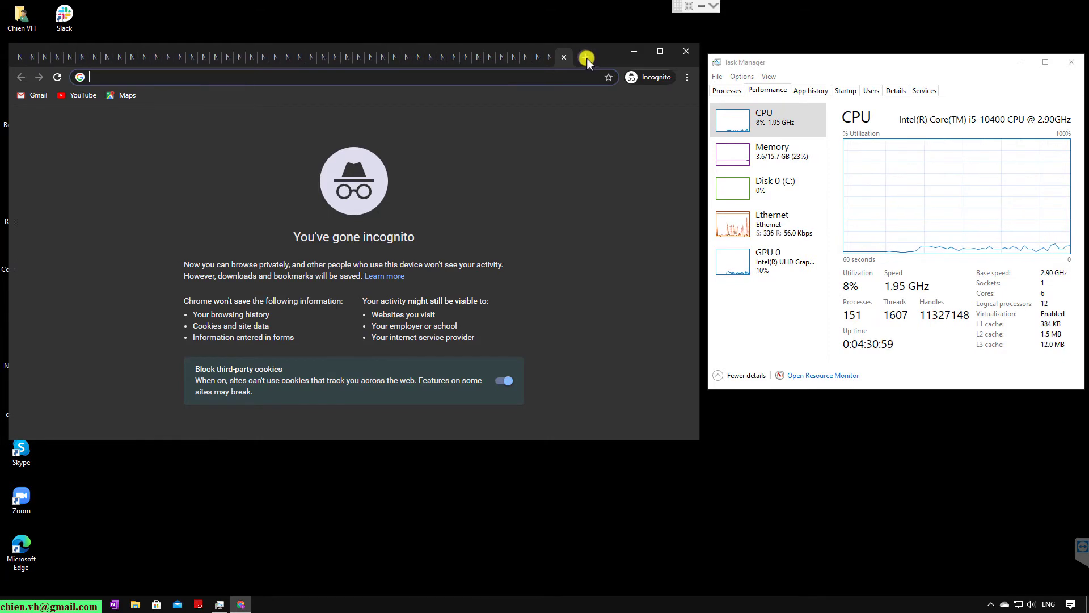
click(588, 58)
click(588, 58)
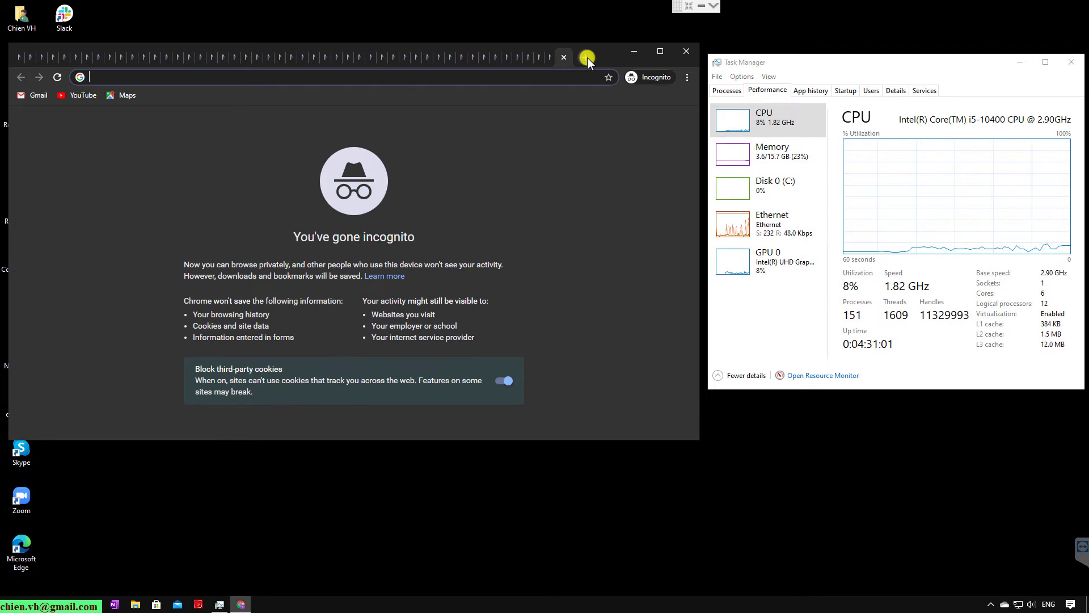
click(587, 58)
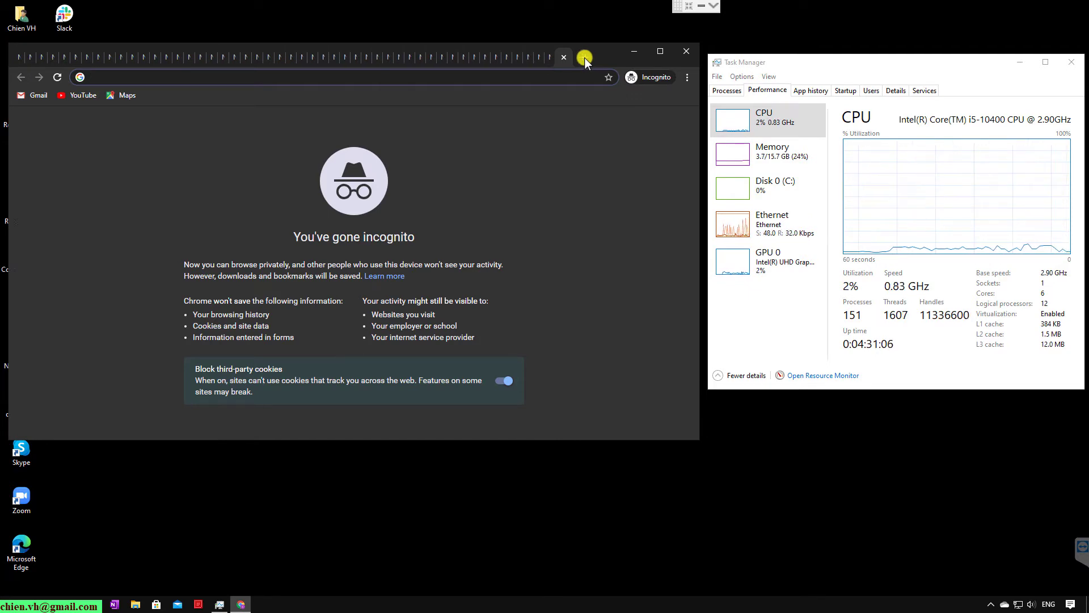
click(584, 58)
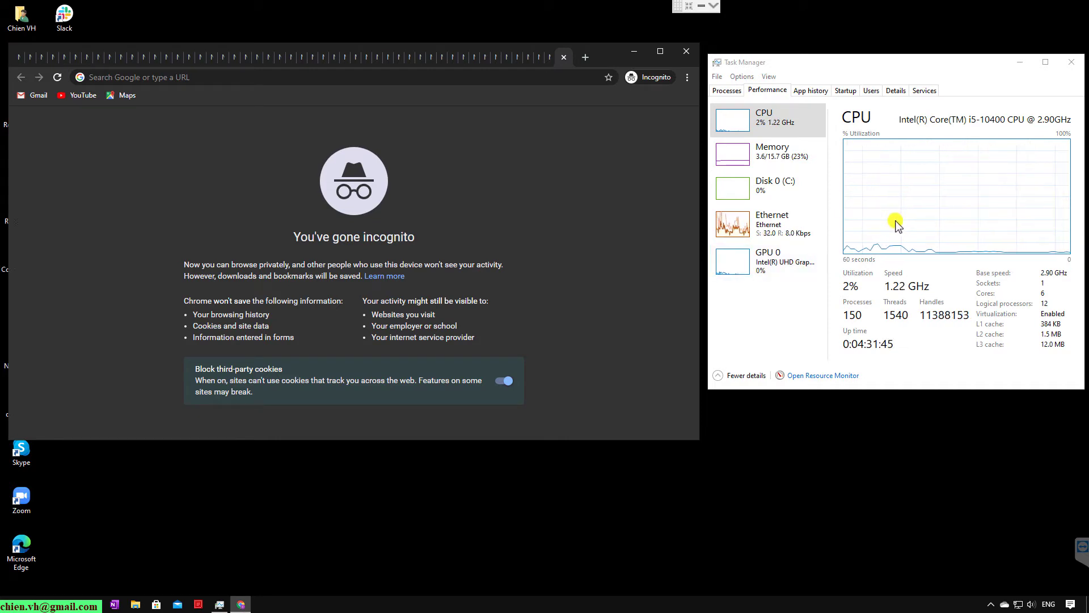
Load Gmail, copy its address, and close the Gmail sign-in and about tabs
click(274, 77)
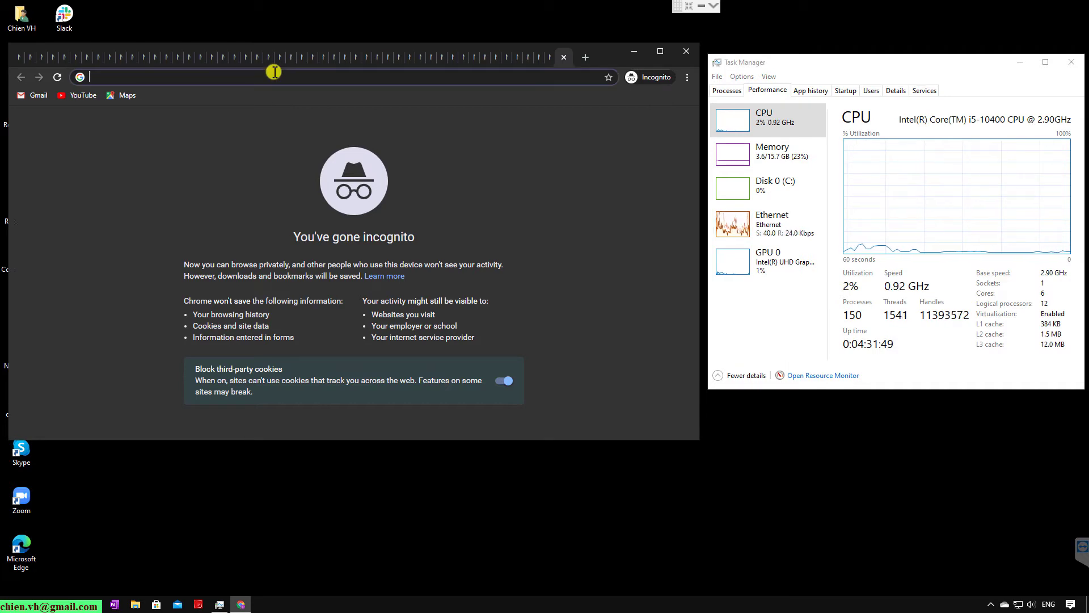
text(gmail.c)
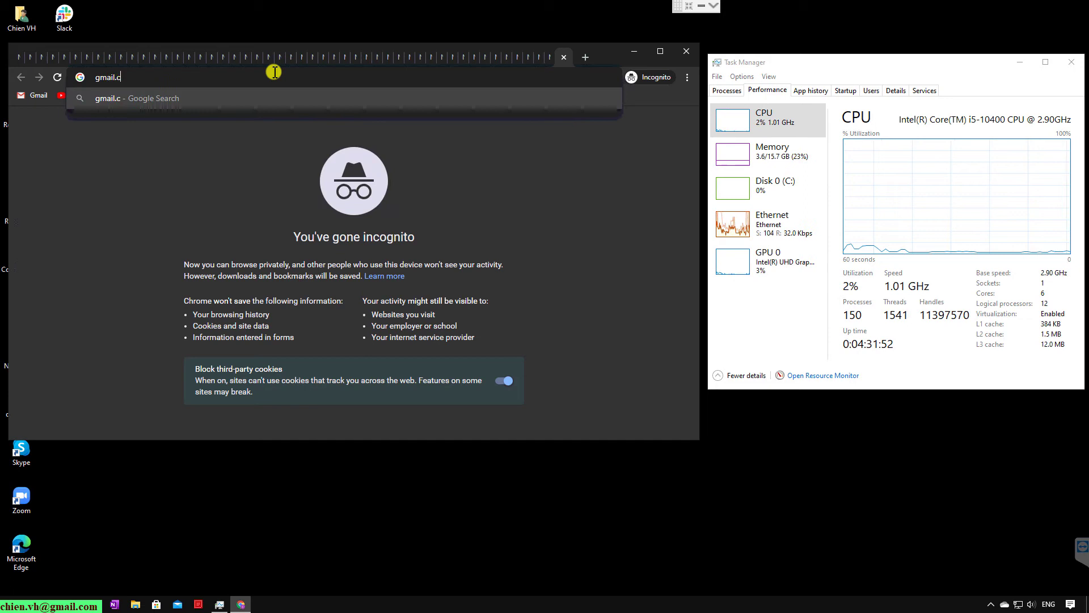
text(om)
key(Return)
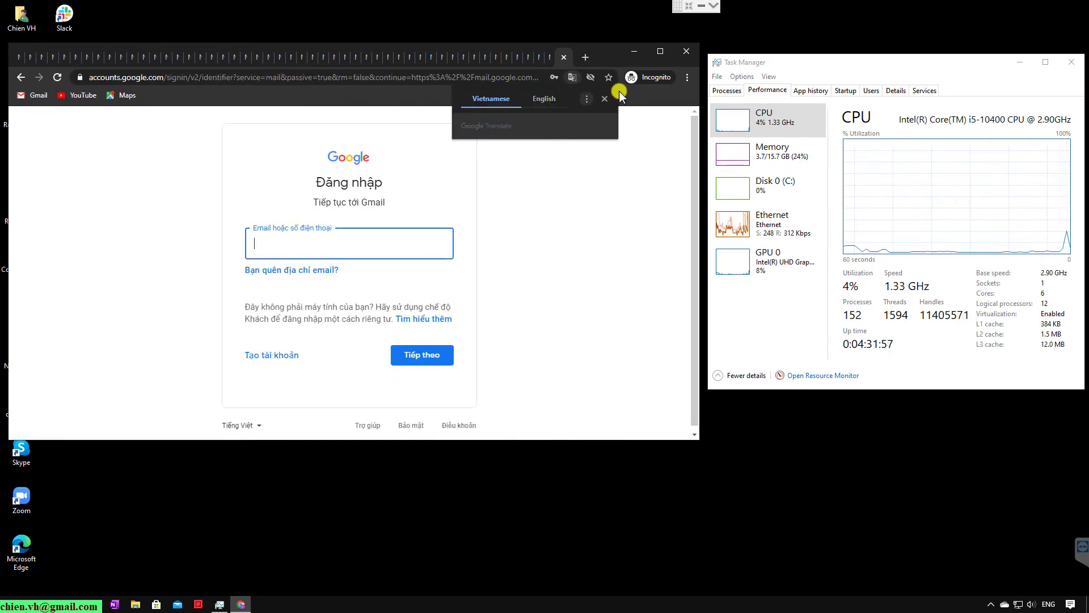
click(606, 99)
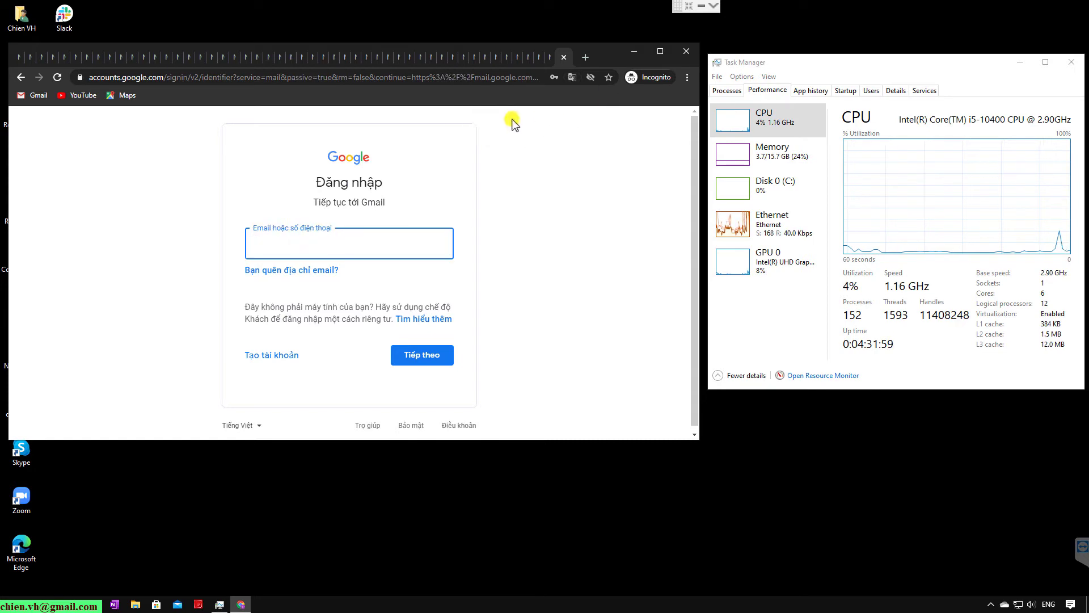
click(333, 79)
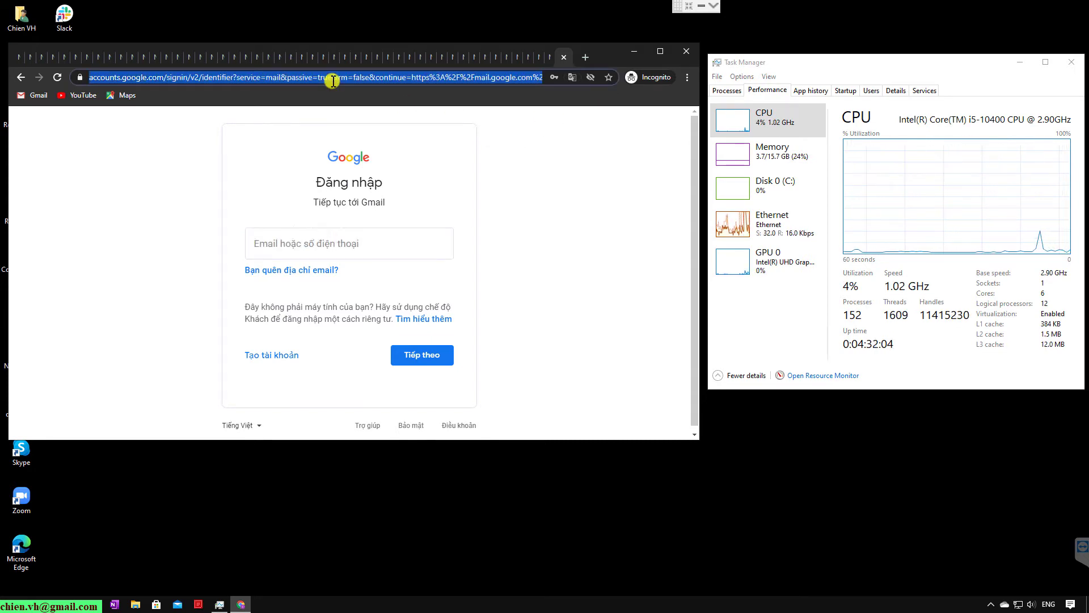
click(564, 56)
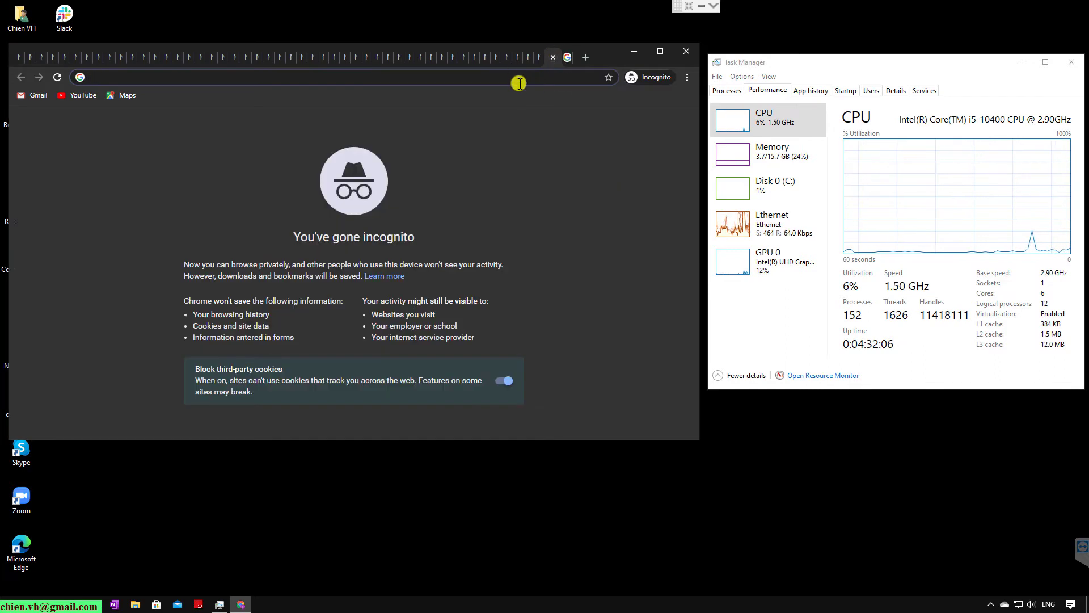
key(ctrl+v)
key(Return)
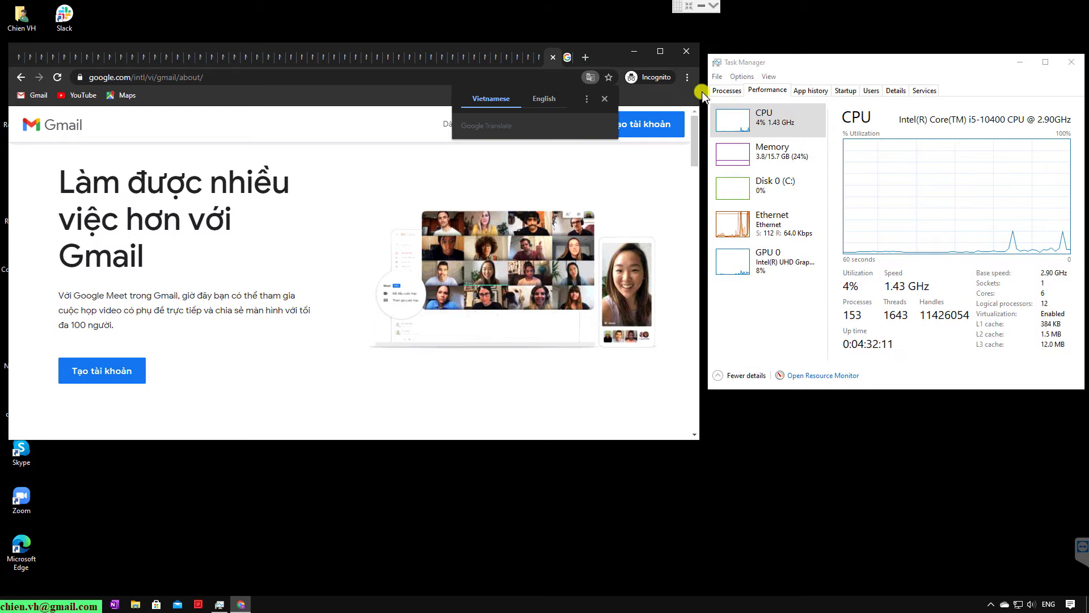
click(604, 98)
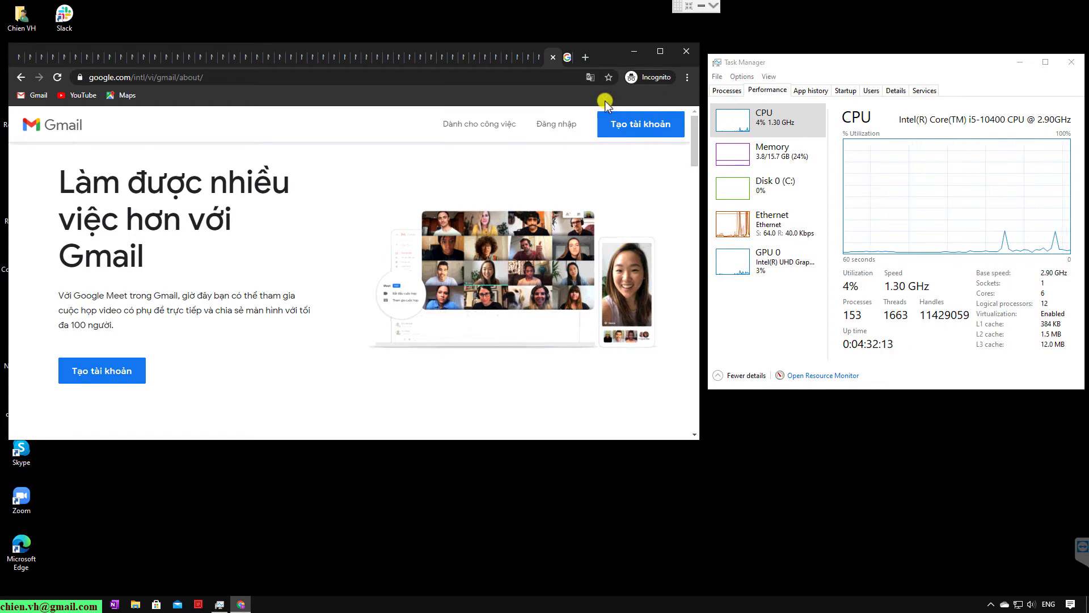
click(545, 58)
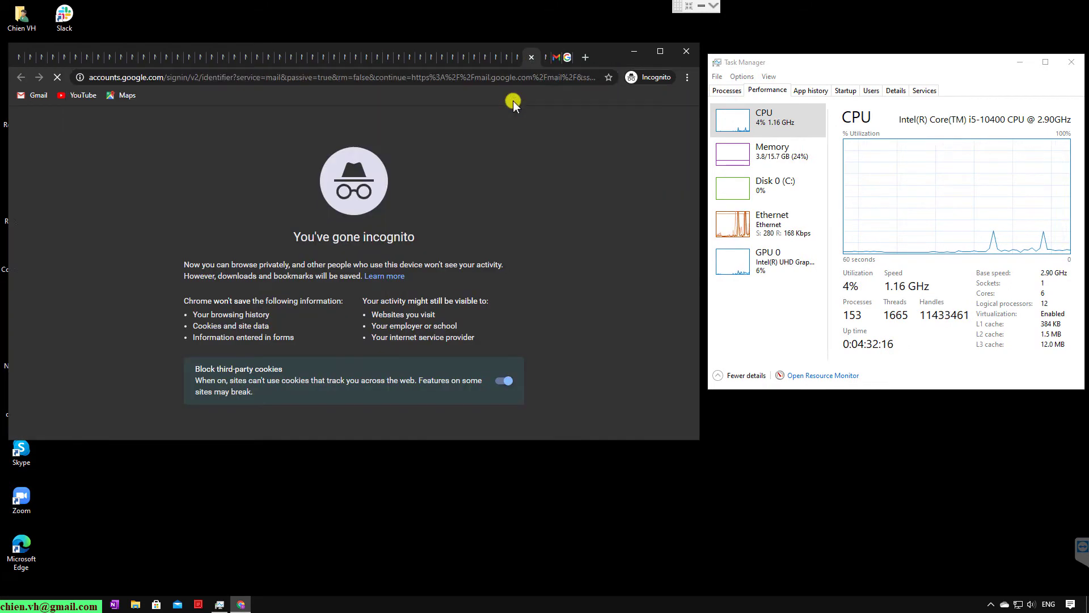
Open six more tabs, each loading the pasted Gmail address
key(ctrl+t)
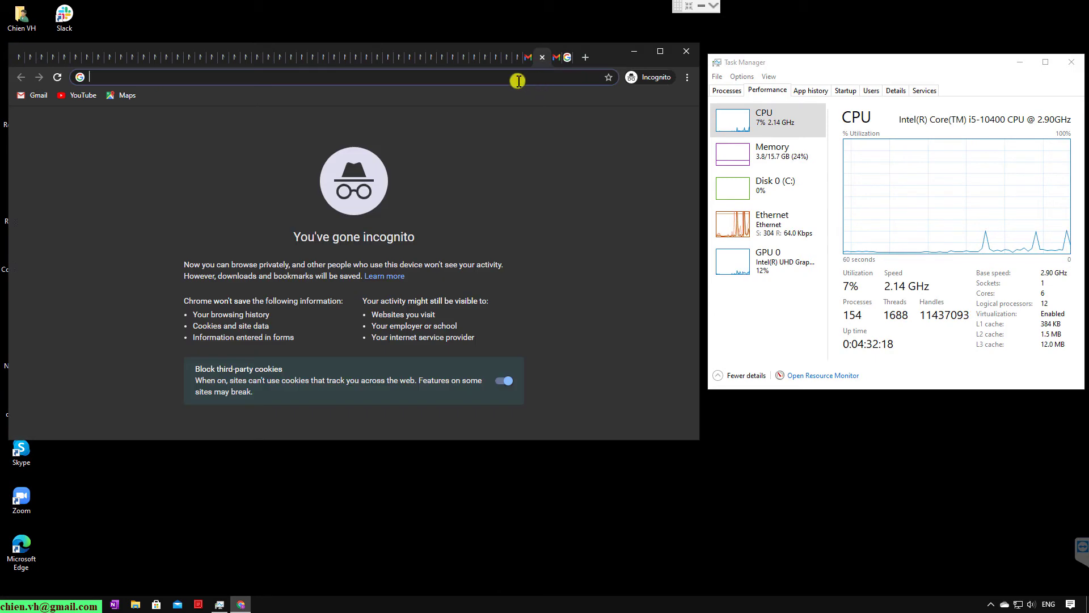
key(ctrl+v)
key(Return)
key(ctrl+t)
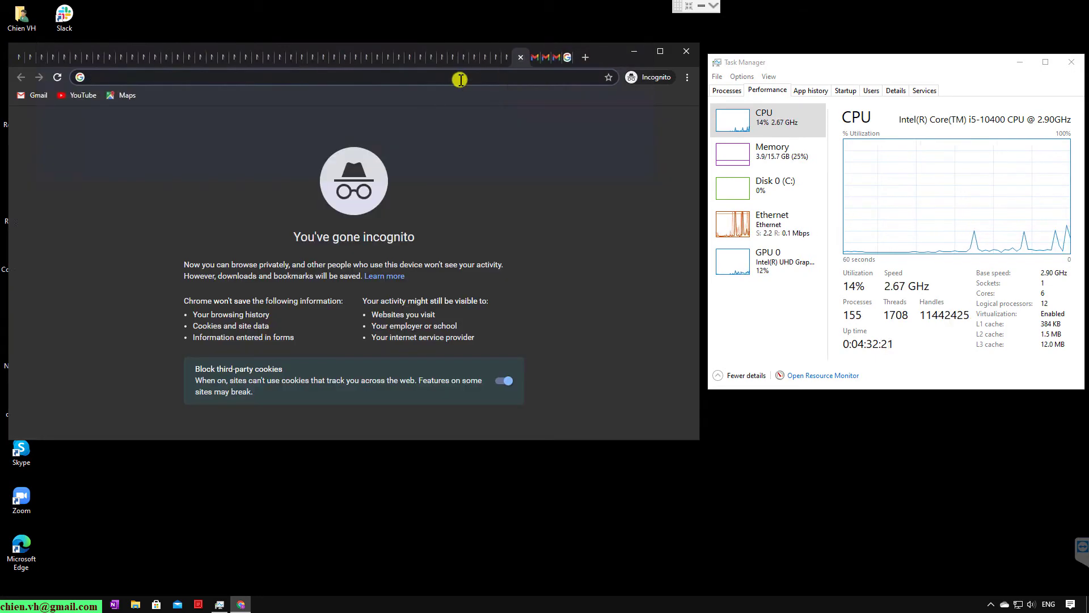
text(https://accounts.google.com/signin/v2/identifier?service=mail&passive=true&rm=false&continue=https%3A%2F%2Fmail.google.com%2Fmail%2F&ss=1&scc=1&ltmpl=default&ltmplcache=2&emr=1&osid=1&flowName=GlifWebSignIn&flowEntry=ServiceLogin)
key(Return)
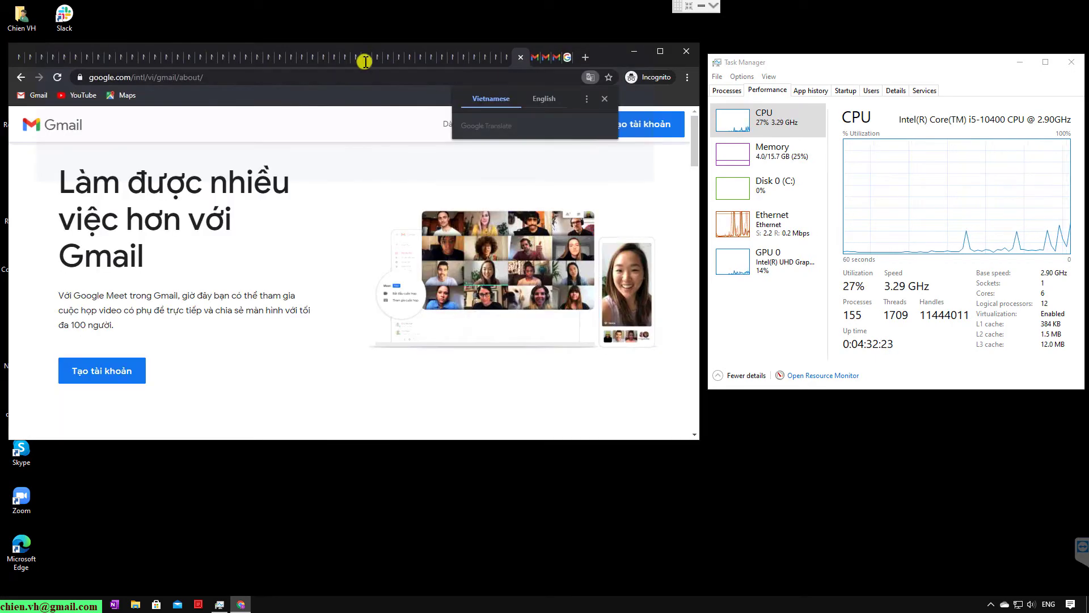
key(ctrl+t)
text(https://accounts.google.com/signin/v2/identifier?service=mail&passive=true&rm=false&continue=https%3A%2F%2Fmail.google.com%2Fmail%2F&ss=1&scc=1&ltmpl=default&ltmplcache=2&emr=1&osid=1&flowName=GlifWebSignin&flowEntry=ServiceLogin)
key(Return)
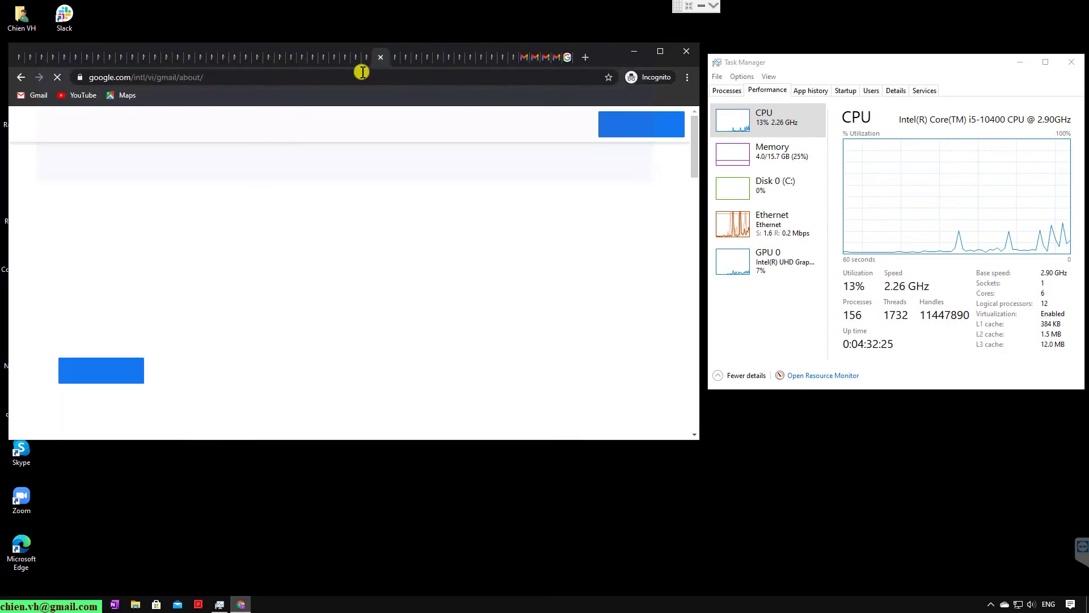
key(ctrl+t)
text(https://accounts.google.com/signin/v2/identifier?service=mail&passive=true&rm=false&continue=https%3A%2F%2Fmail.google.com%2Fmail%2F&ss=1&scc=1&ltmpl=default&ltmplcache=2&emr=1&osid=1&flowName=GlifWebSignIn&flowEntry=ServiceLogin)
key(Return)
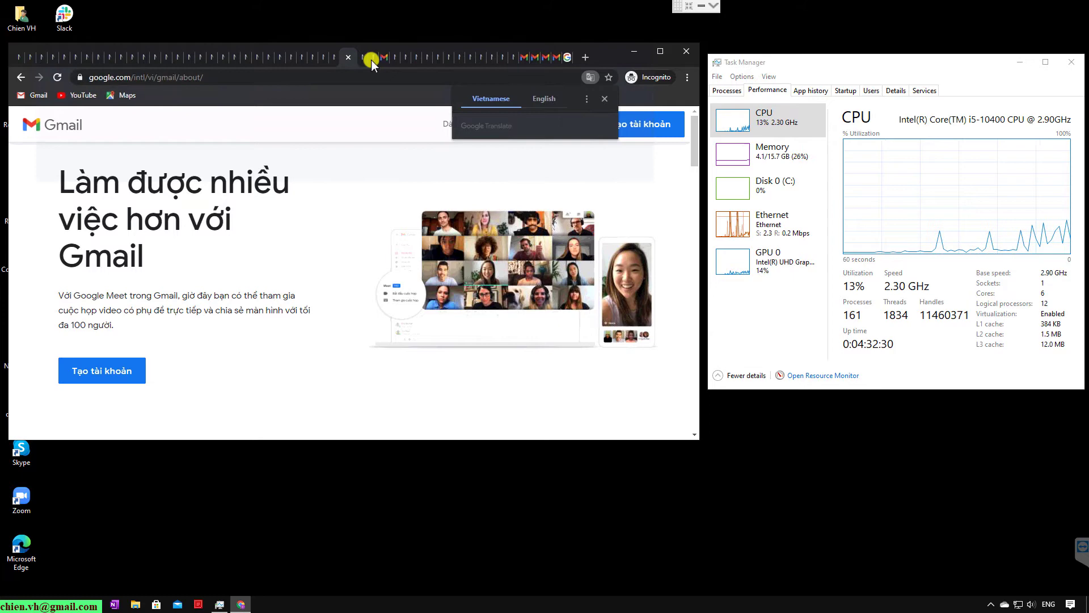
key(ctrl+t)
key(ctrl+v)
key(Return)
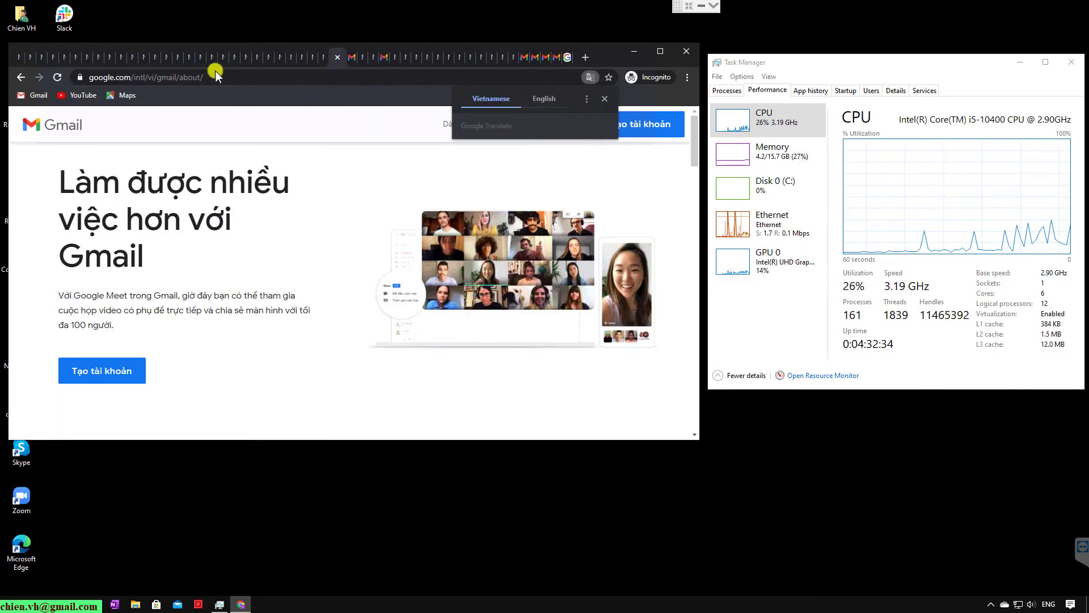
click(583, 56)
key(ctrl+v)
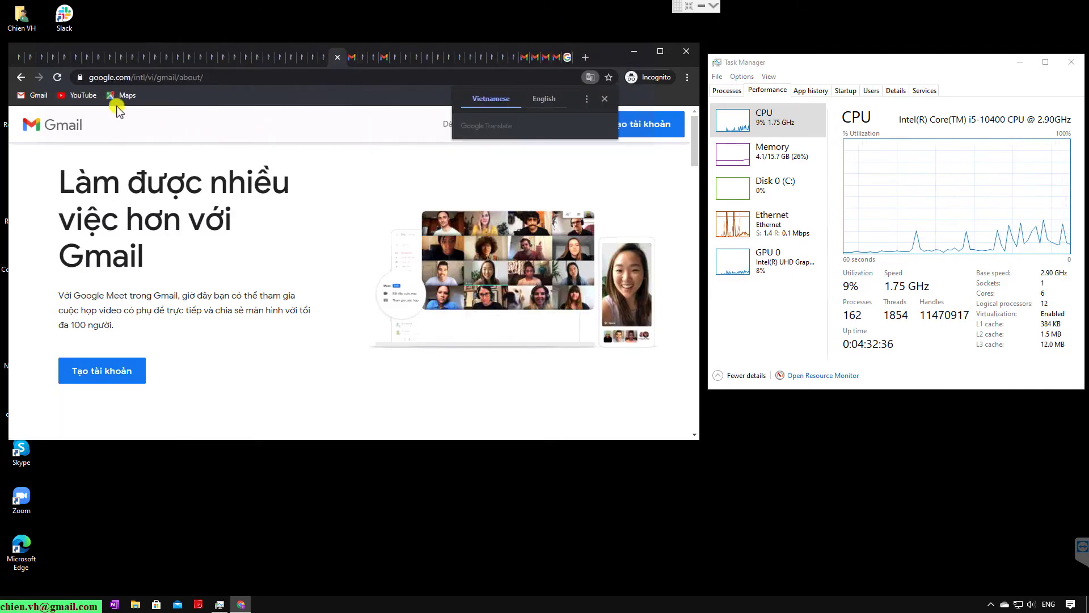
key(Return)
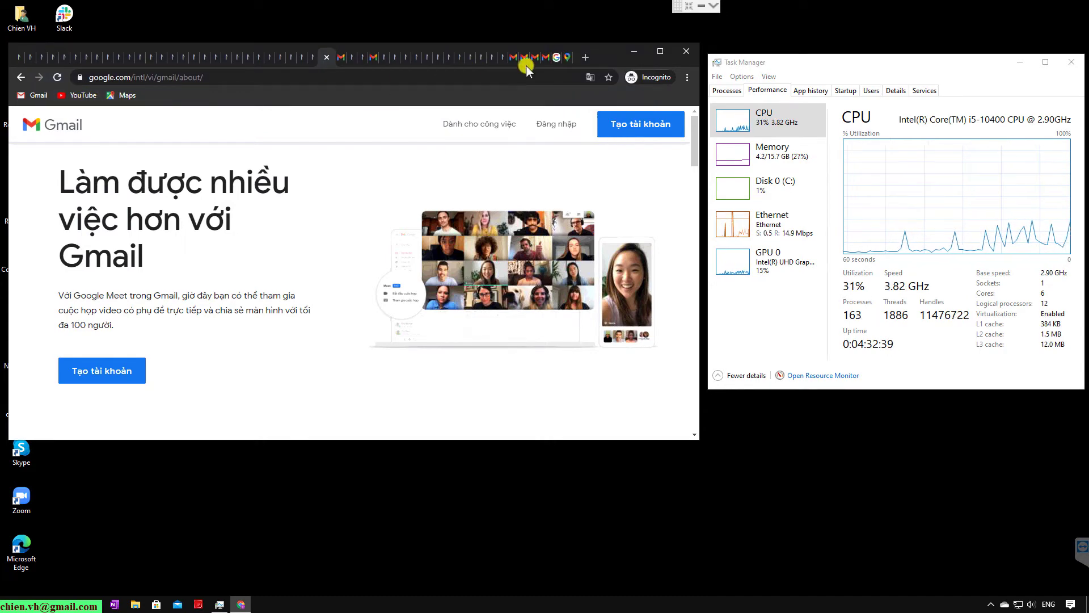
Switch between a couple of tabs and open a fresh blank incognito tab
click(571, 54)
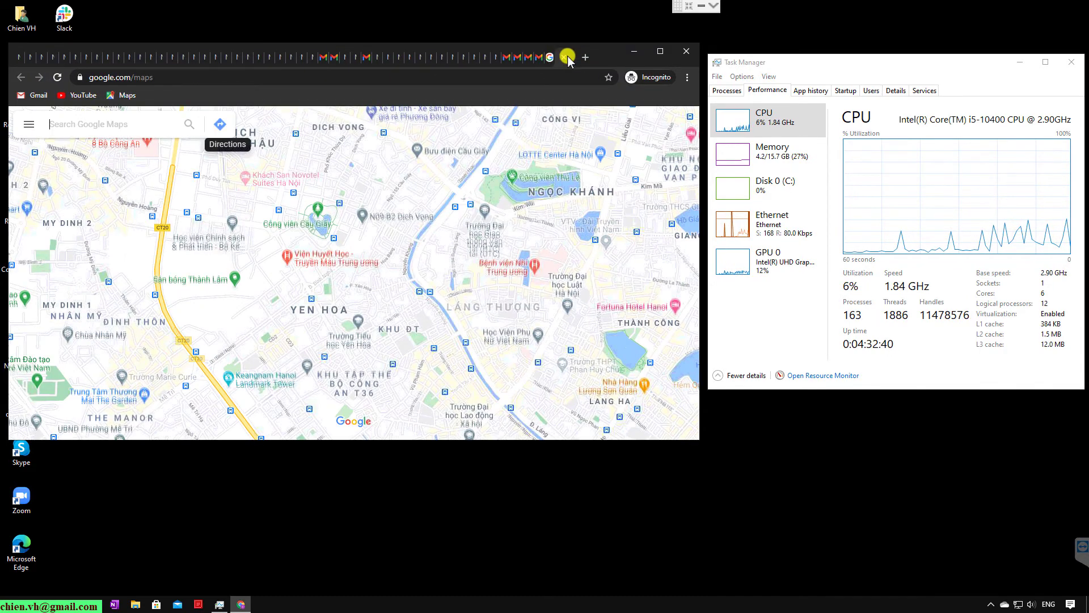
click(567, 55)
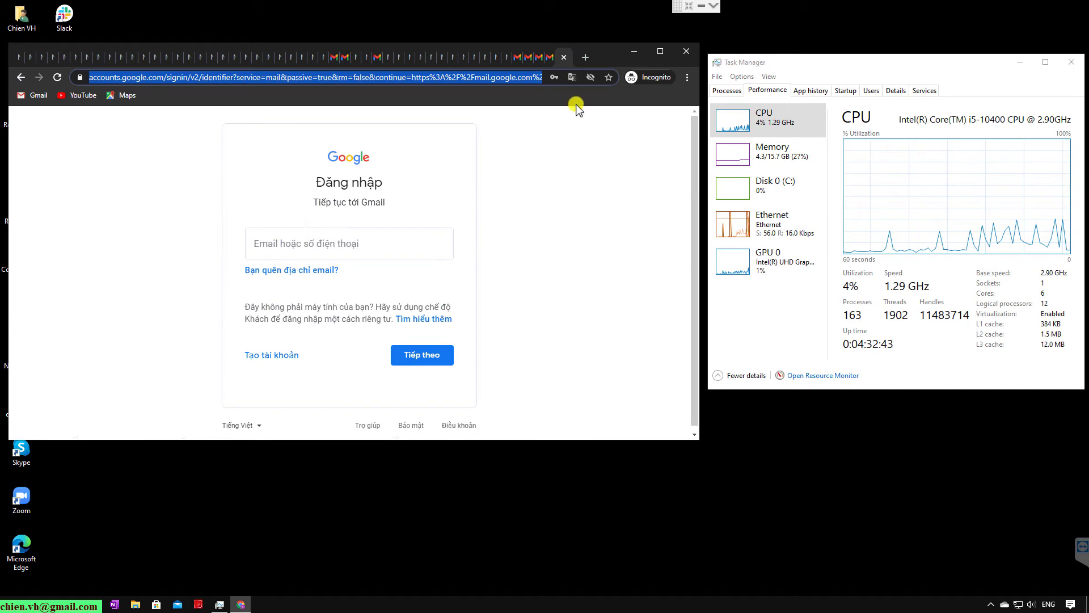
click(584, 57)
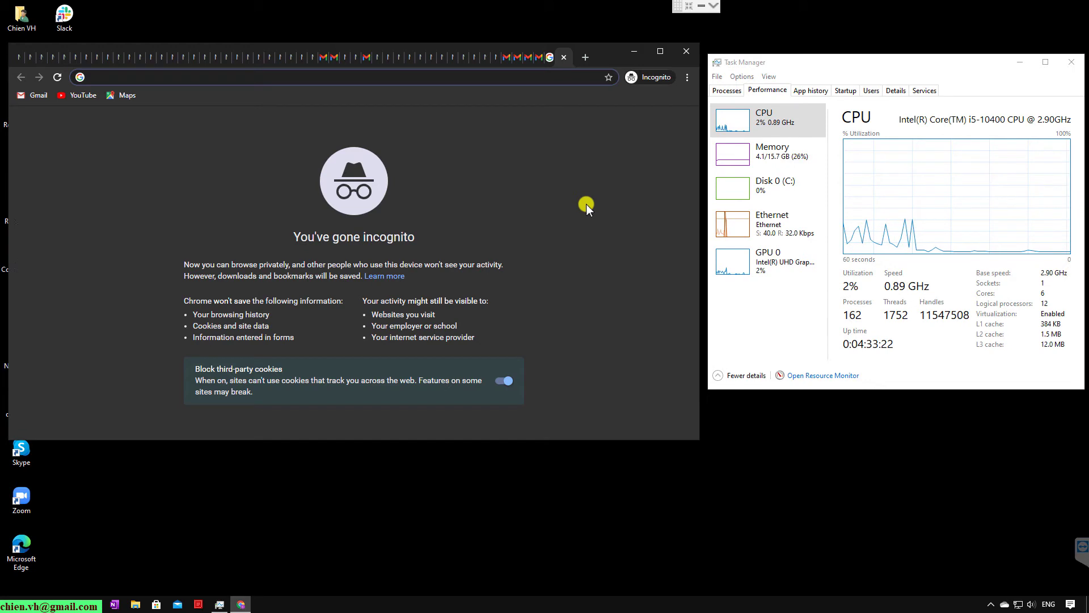
Switch through the tabs and middle-click to close them one after another
right_click(559, 60)
click(539, 101)
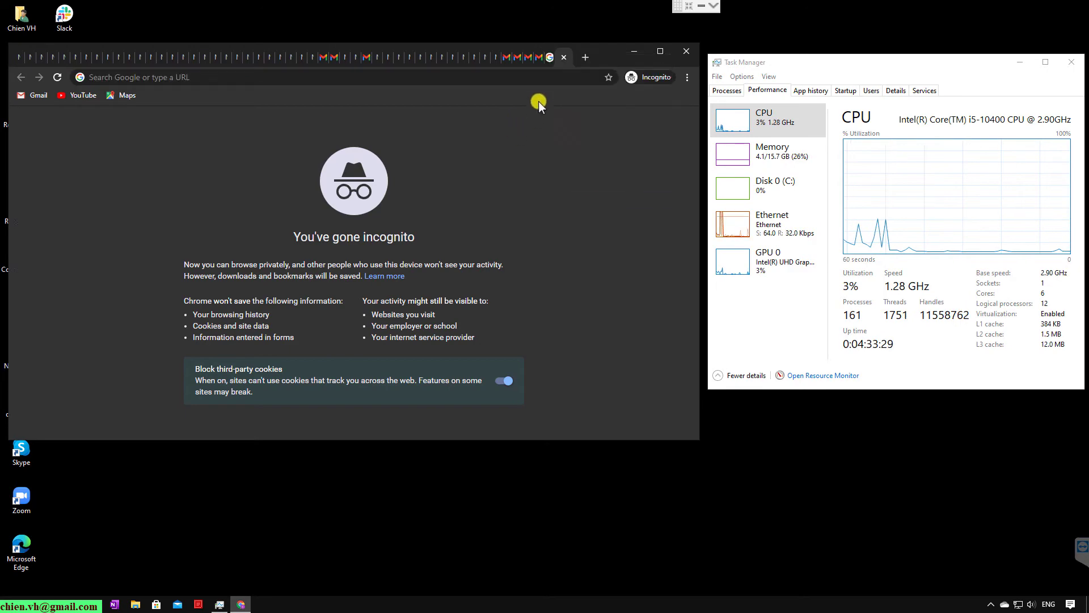
click(539, 58)
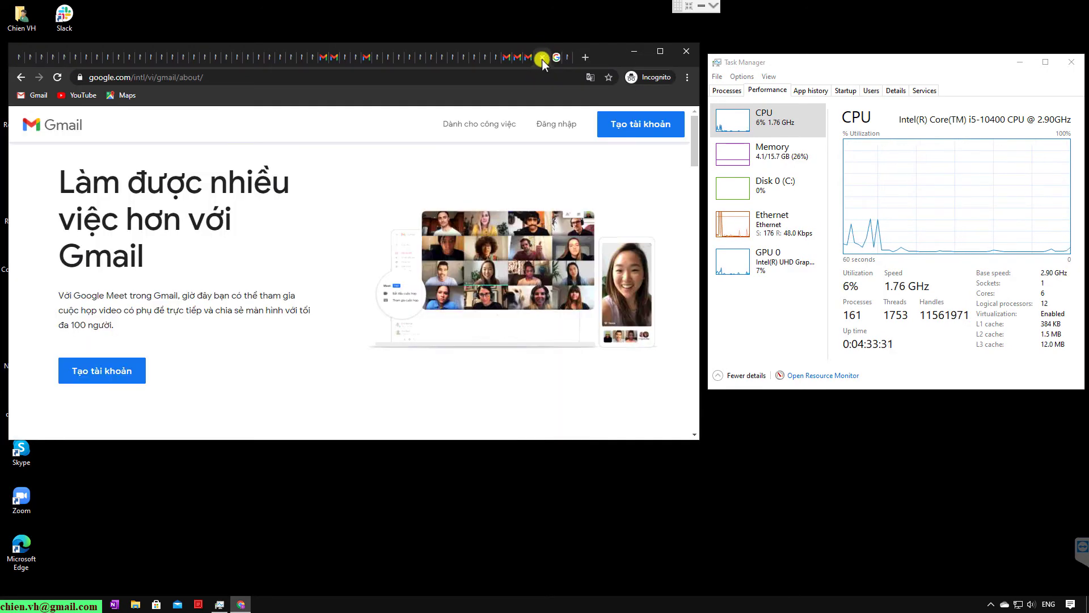
click(542, 59)
click(542, 59)
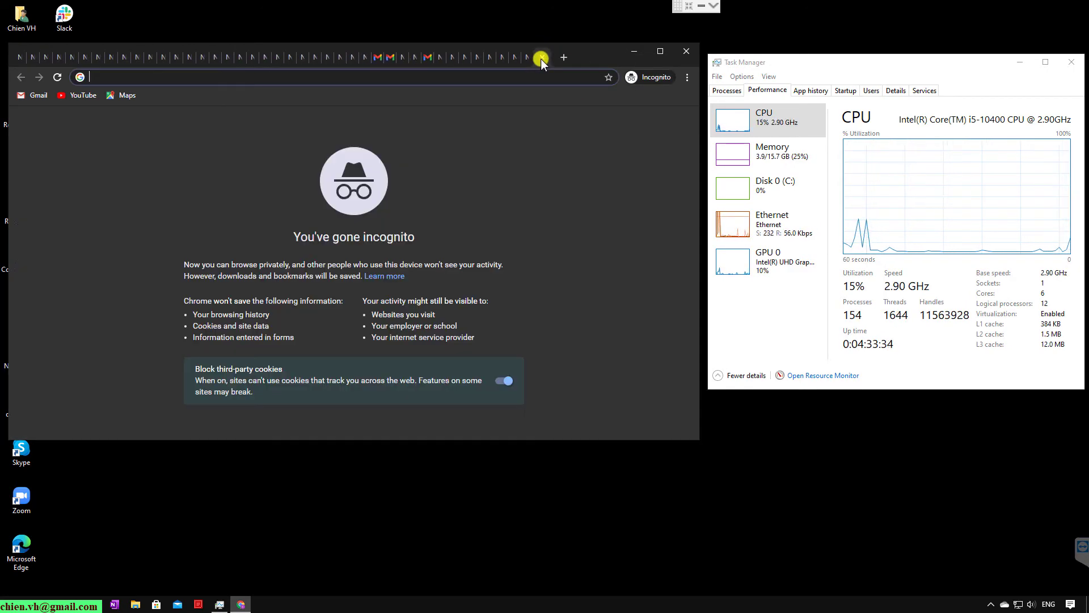
middle_click(541, 59)
middle_click(542, 59)
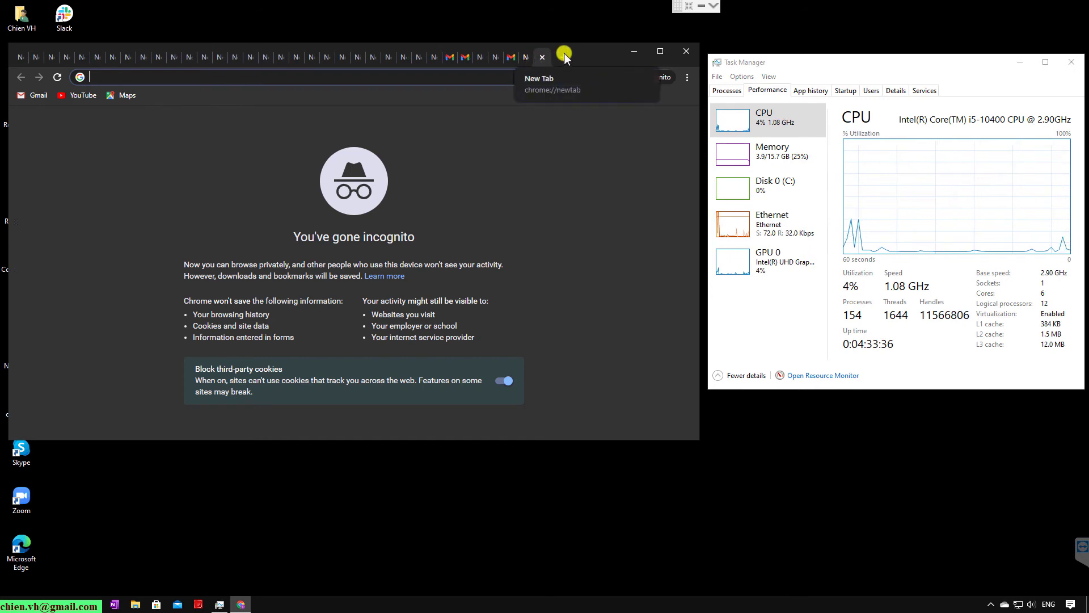
Close the old window, relaunch Chrome, and place a new incognito window beside Task Manager
click(686, 51)
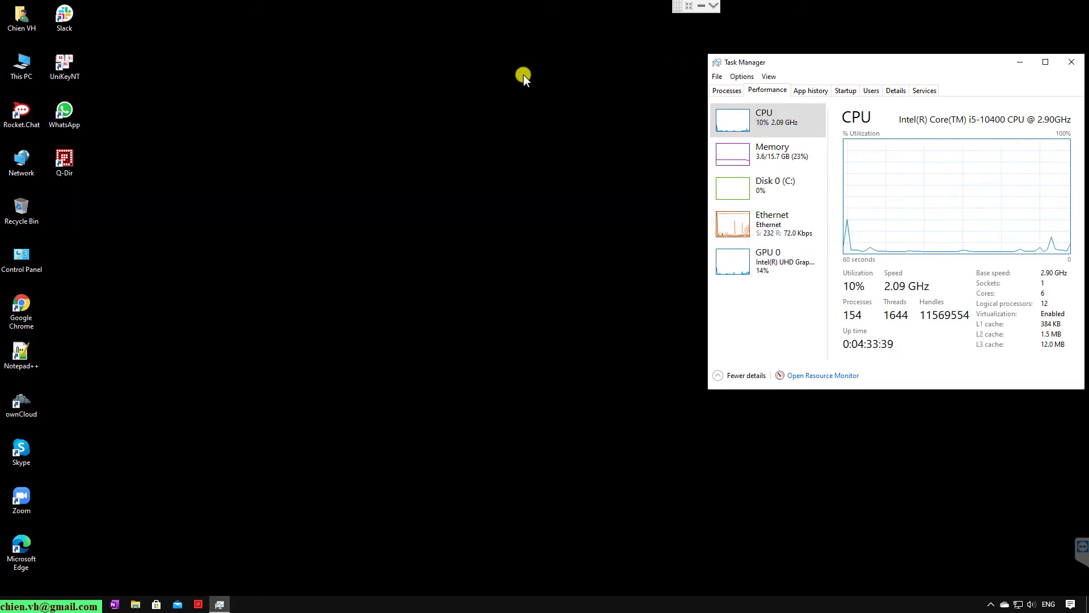
double_click(22, 311)
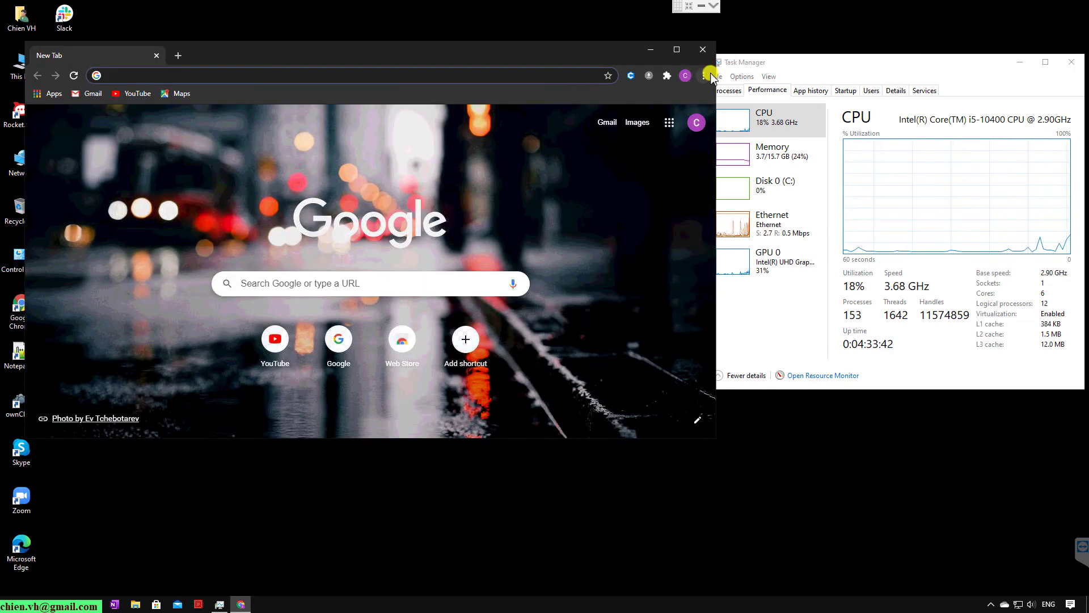
click(703, 76)
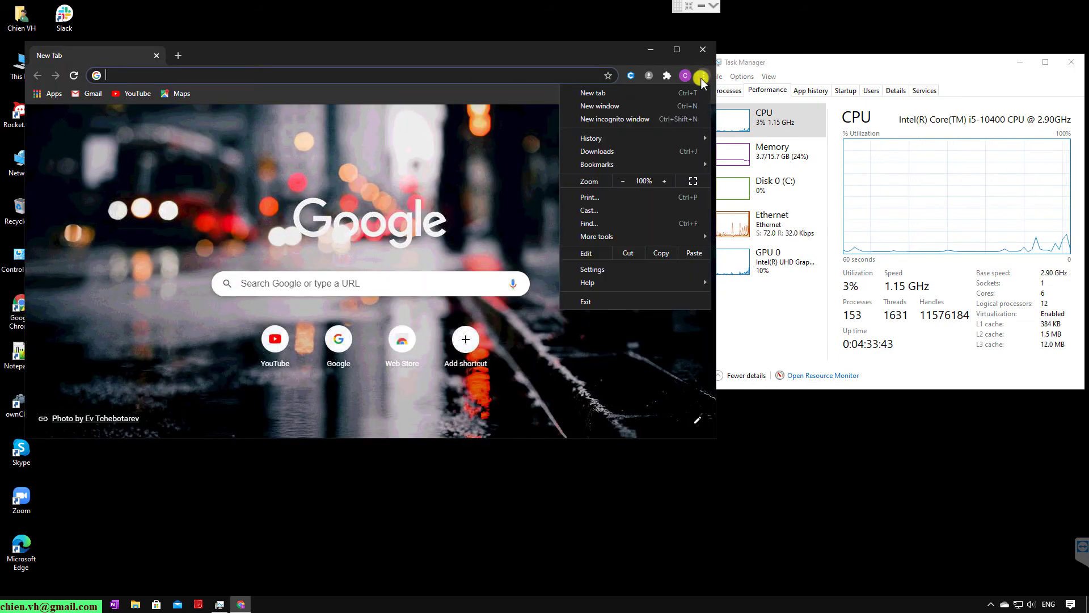
click(640, 119)
click(699, 49)
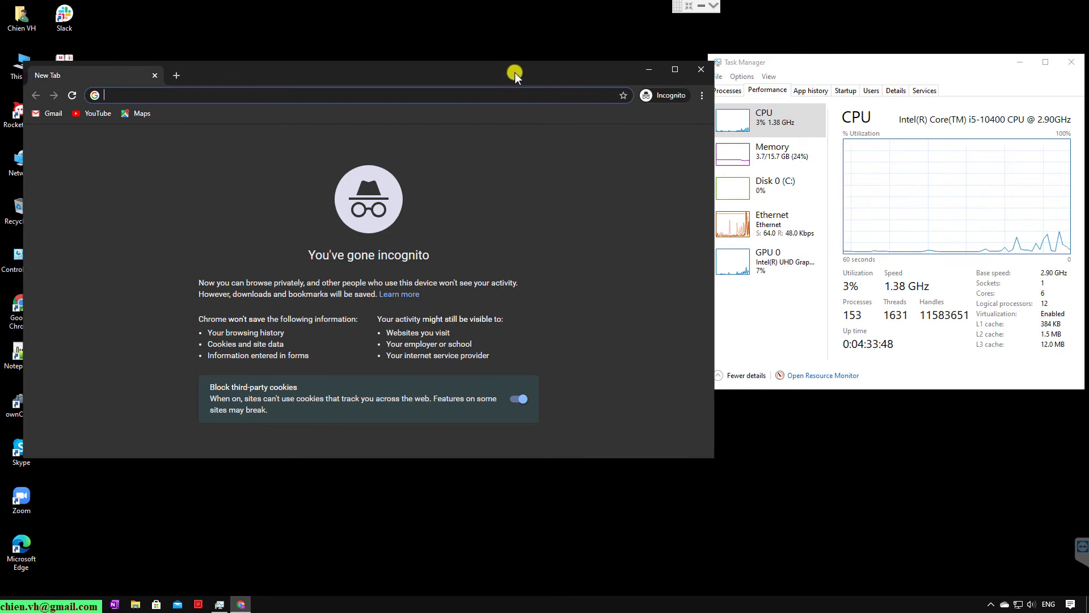
drag(515, 75, 487, 65)
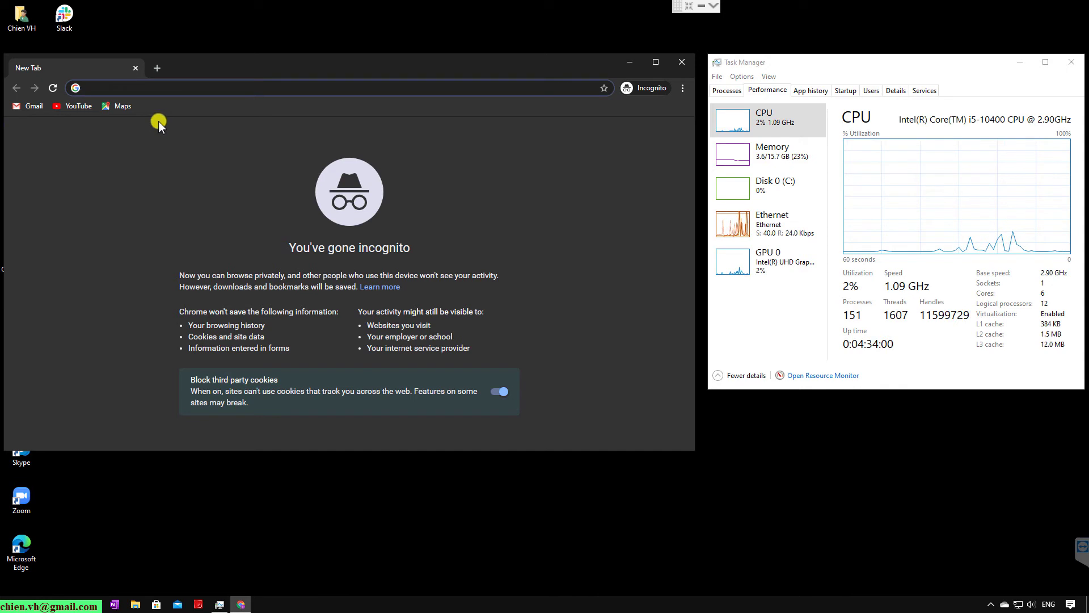
Open sixteen background Google Maps tabs by middle-clicking the Maps bookmark
middle_click(126, 107)
middle_click(125, 107)
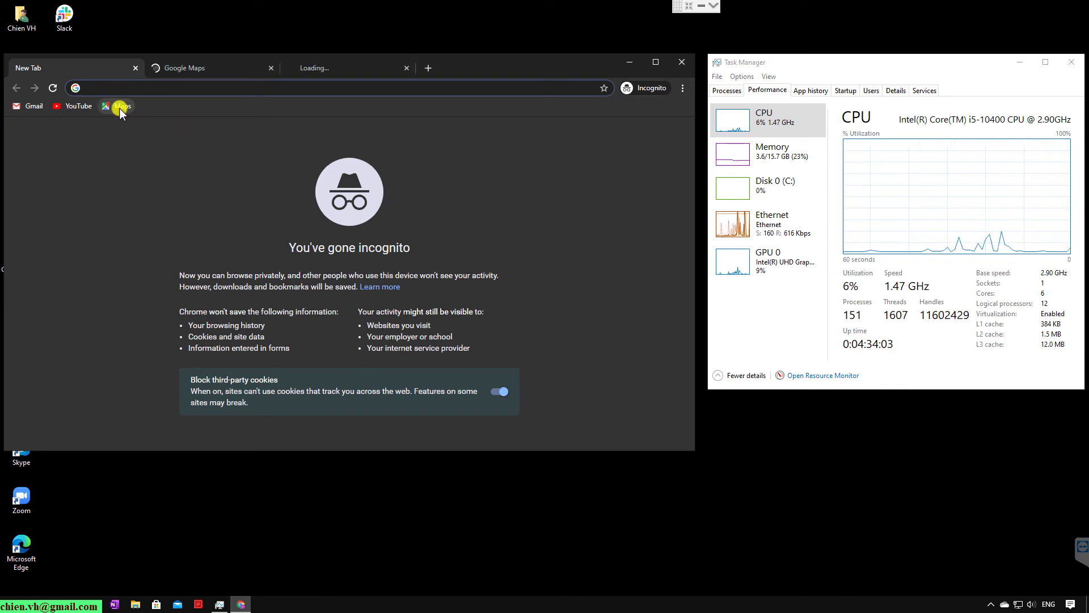
middle_click(123, 107)
middle_click(122, 106)
middle_click(122, 107)
middle_click(123, 107)
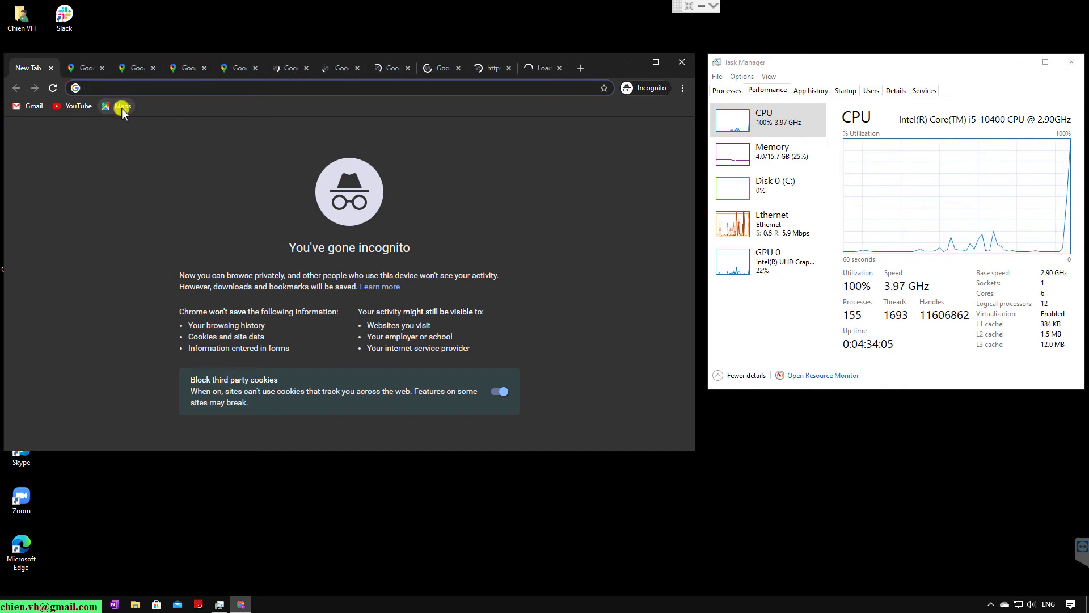
middle_click(123, 107)
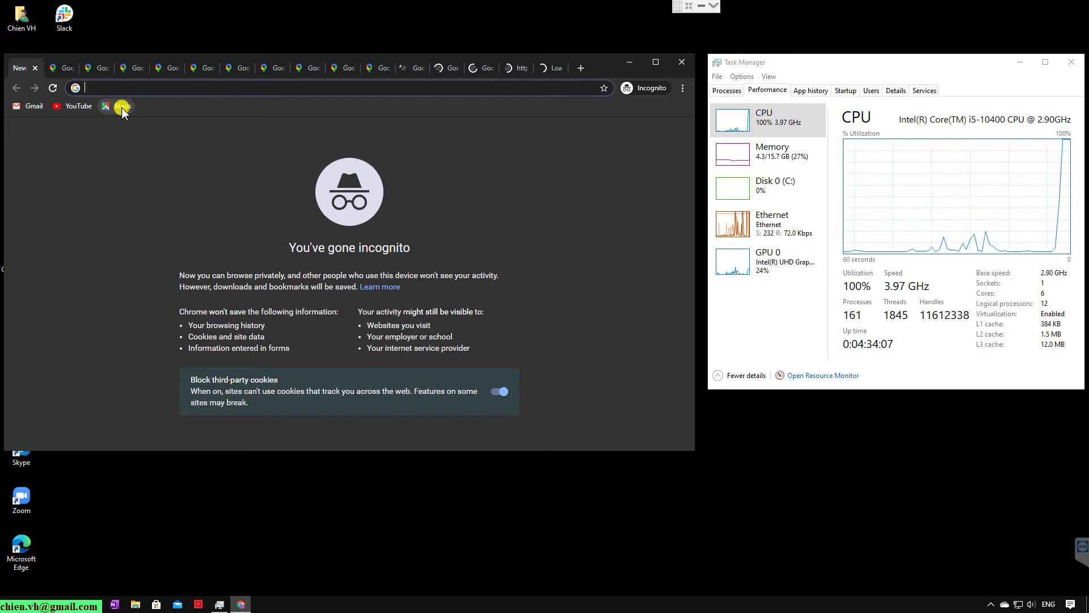
middle_click(123, 107)
middle_click(122, 108)
middle_click(123, 106)
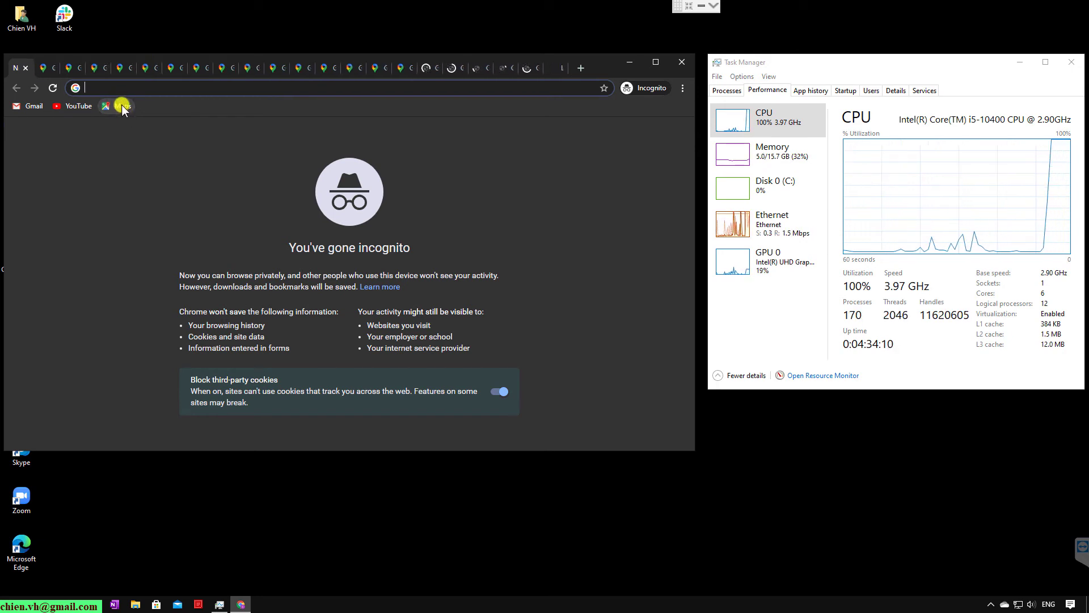
middle_click(124, 107)
middle_click(123, 105)
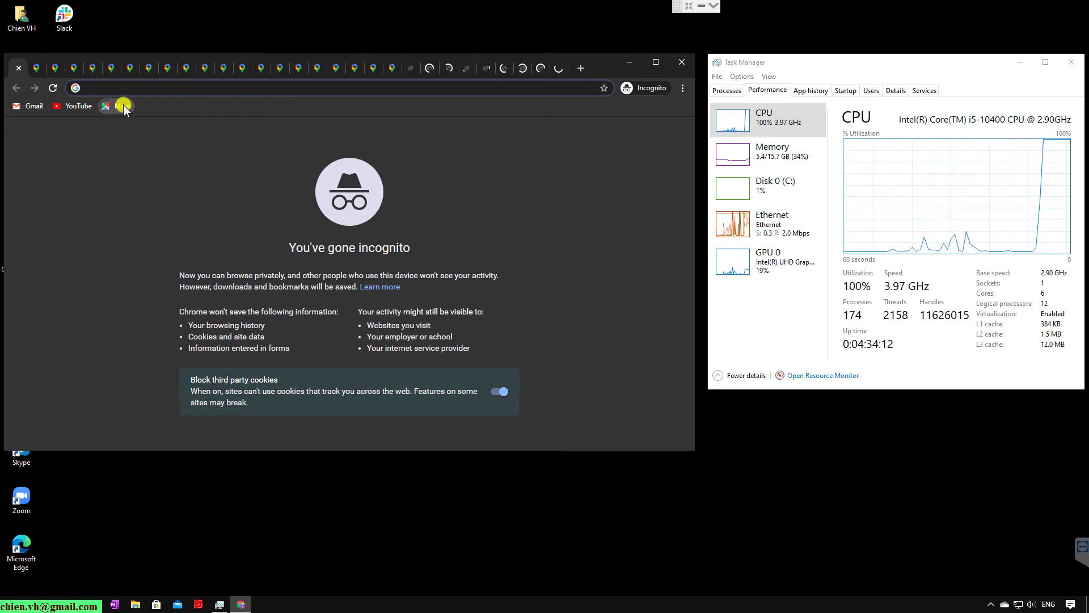
middle_click(124, 105)
middle_click(129, 108)
middle_click(128, 107)
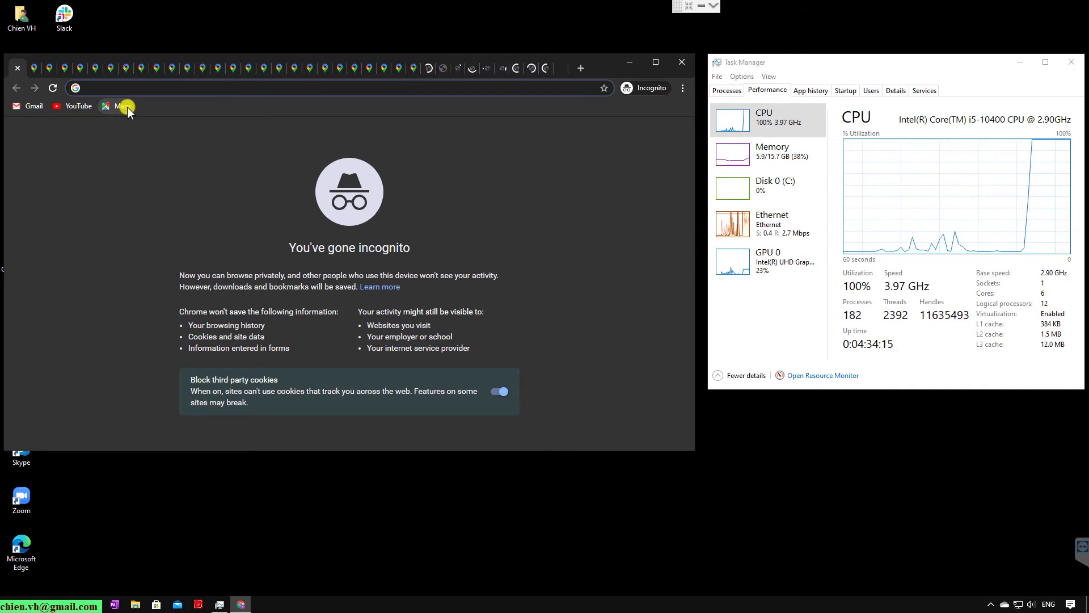
middle_click(128, 108)
middle_click(128, 108)
middle_click(129, 106)
middle_click(129, 105)
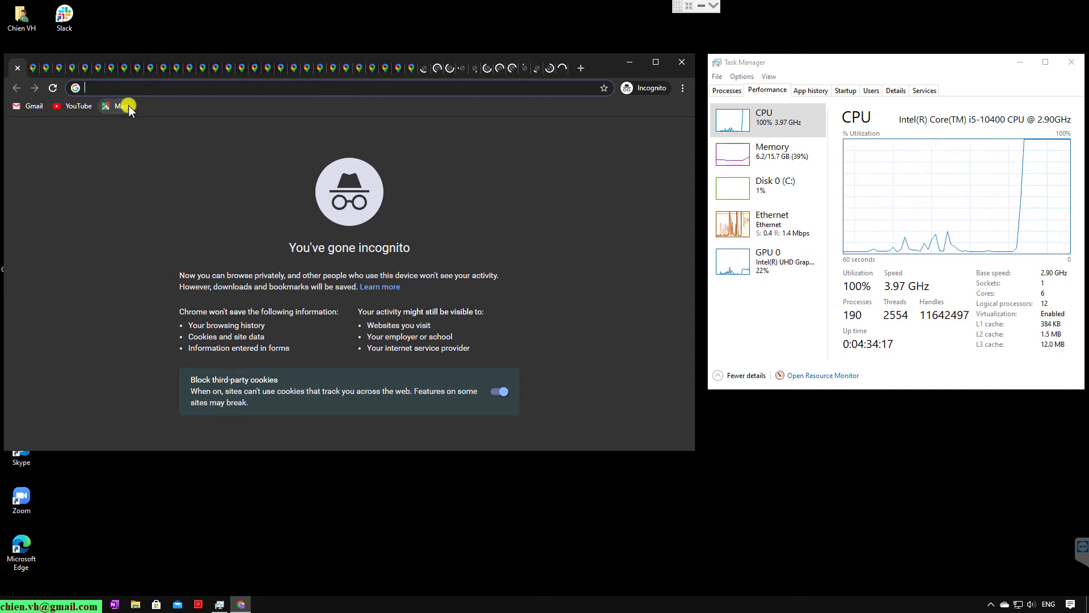
middle_click(128, 106)
middle_click(129, 106)
middle_click(128, 106)
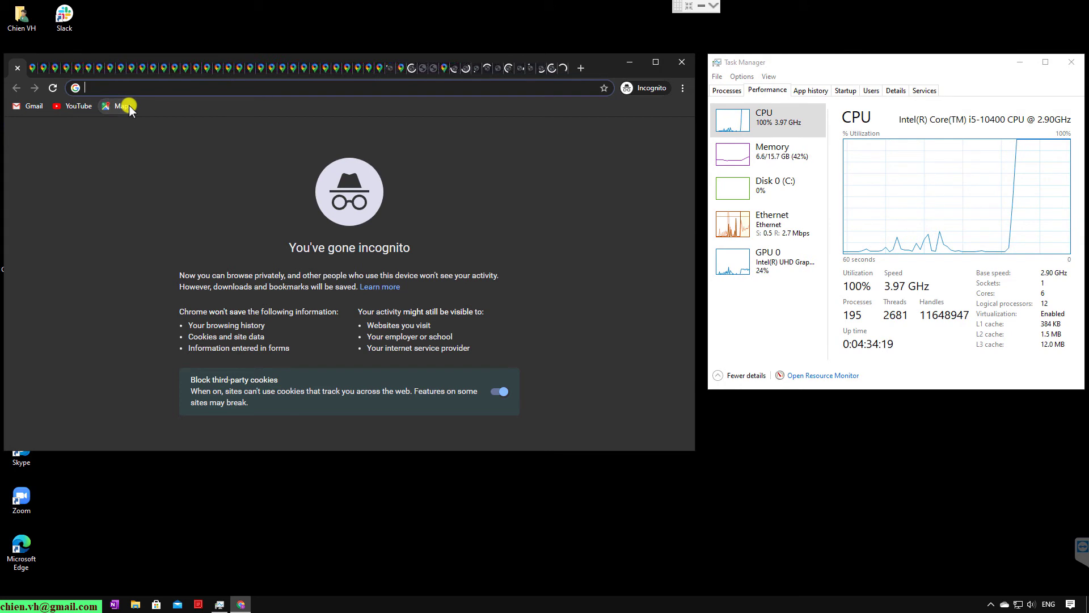
middle_click(129, 106)
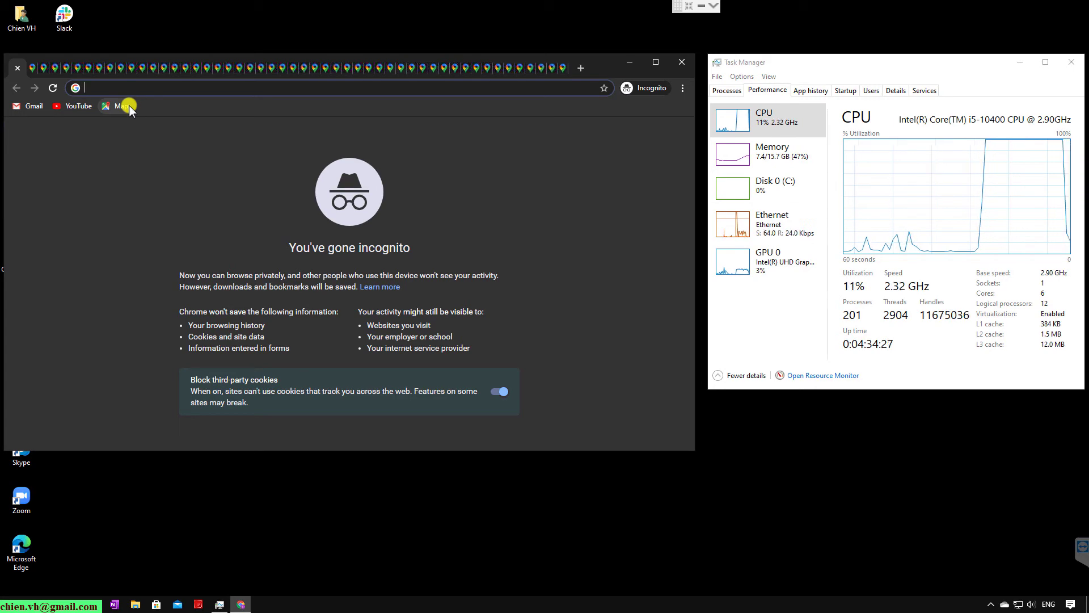
Switch through two Google Maps tabs to bring up the Hanoi map
click(463, 68)
click(486, 67)
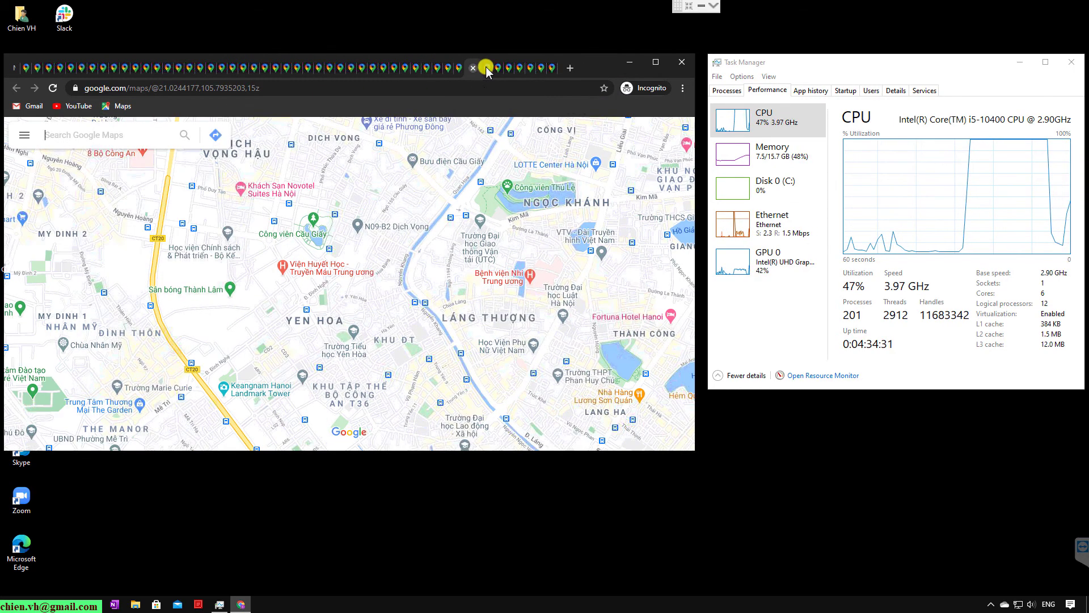